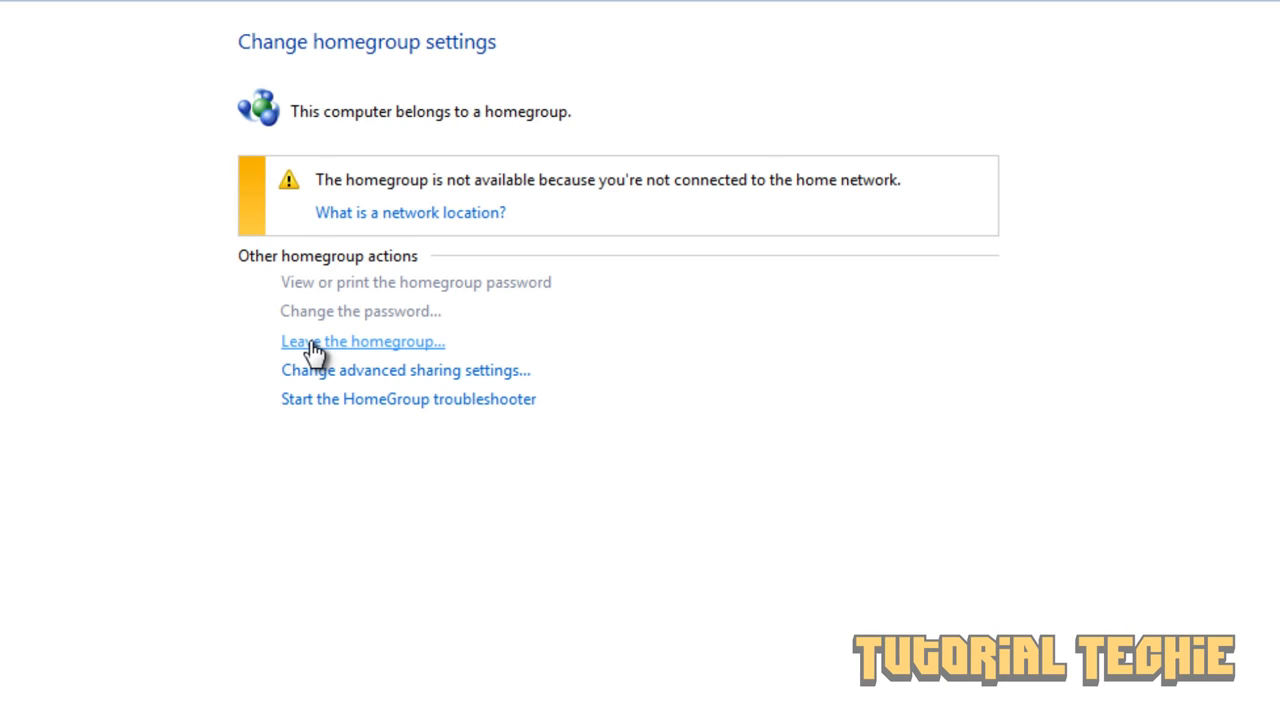
- Leave the current homegroup on this computer and close the finished wizard
click(313, 345)
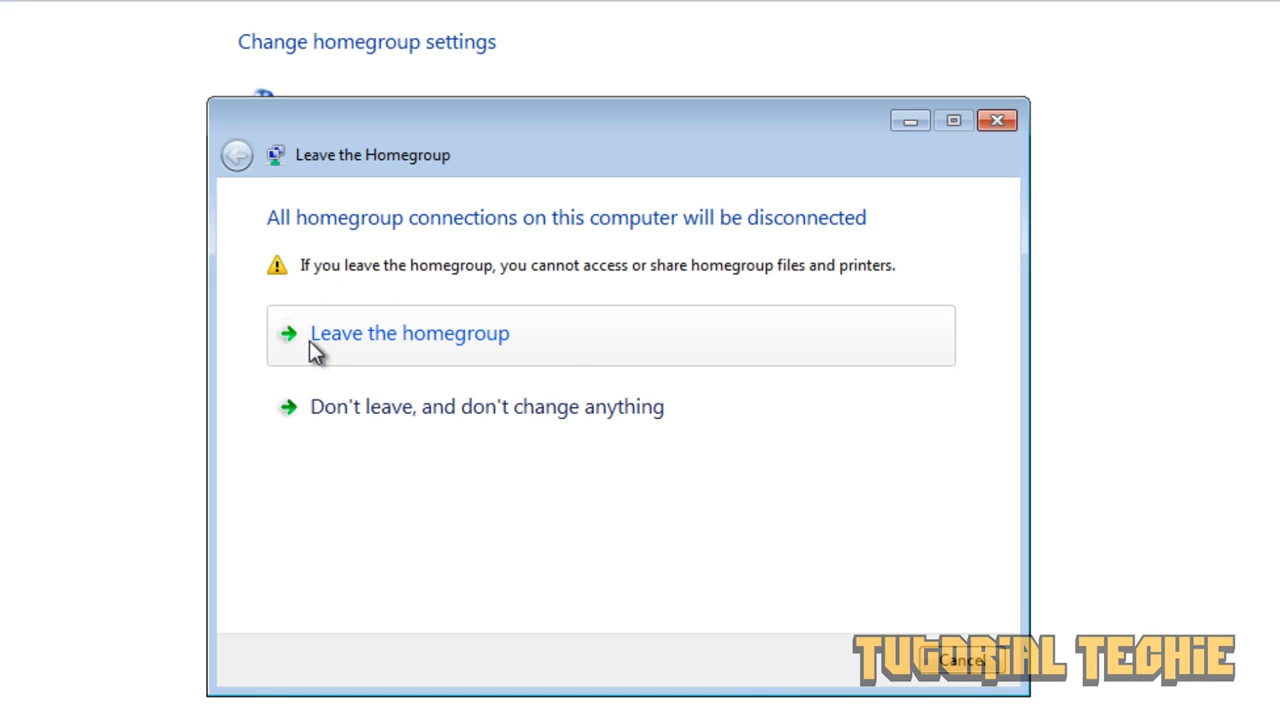
click(427, 340)
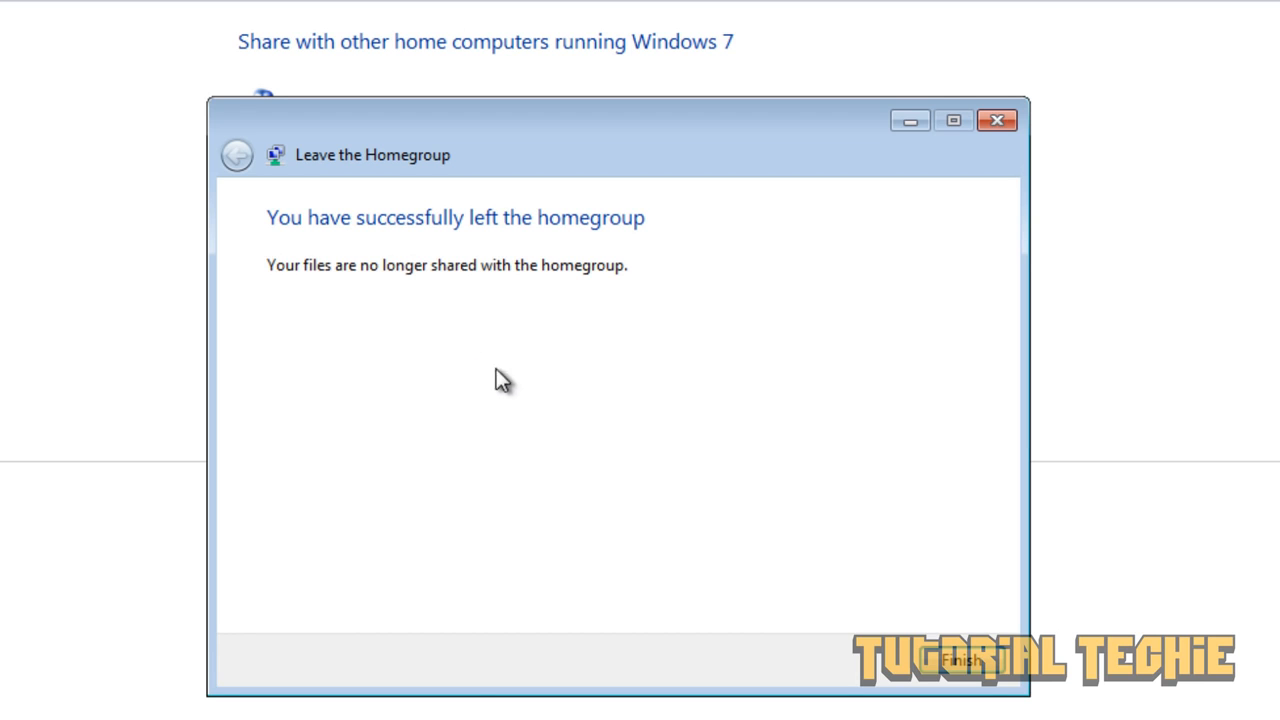
click(958, 660)
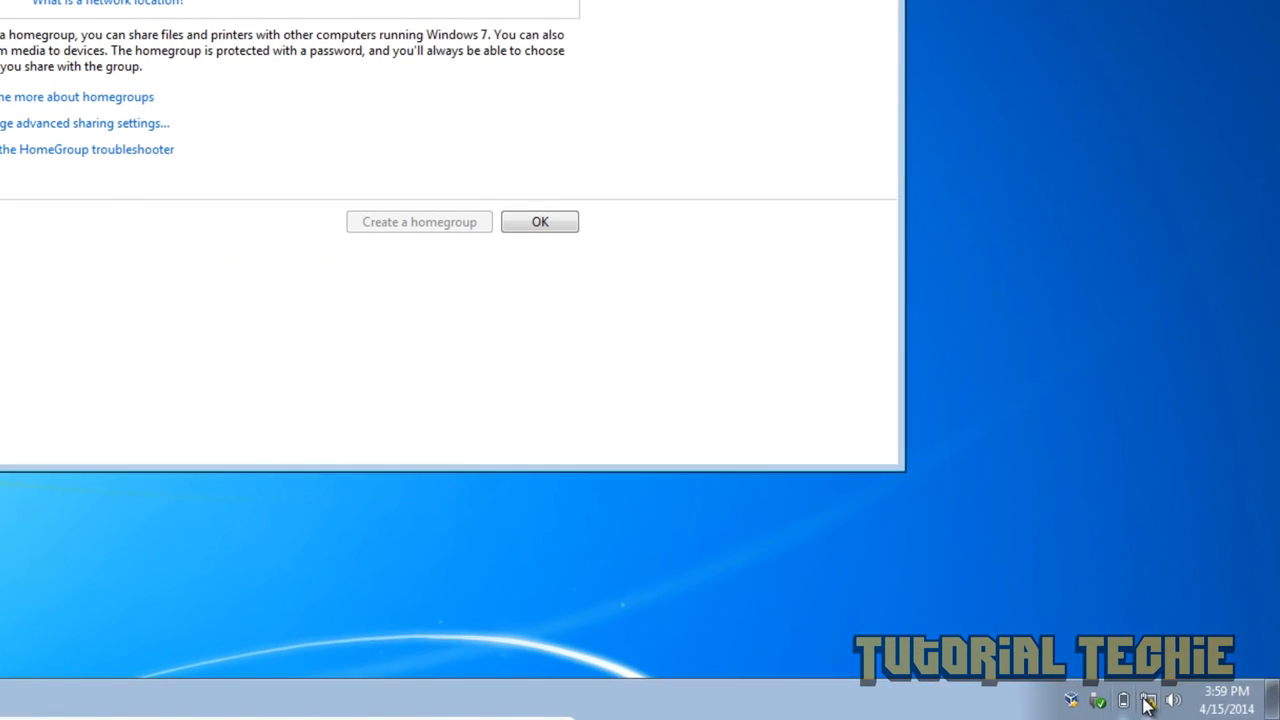
click(1188, 705)
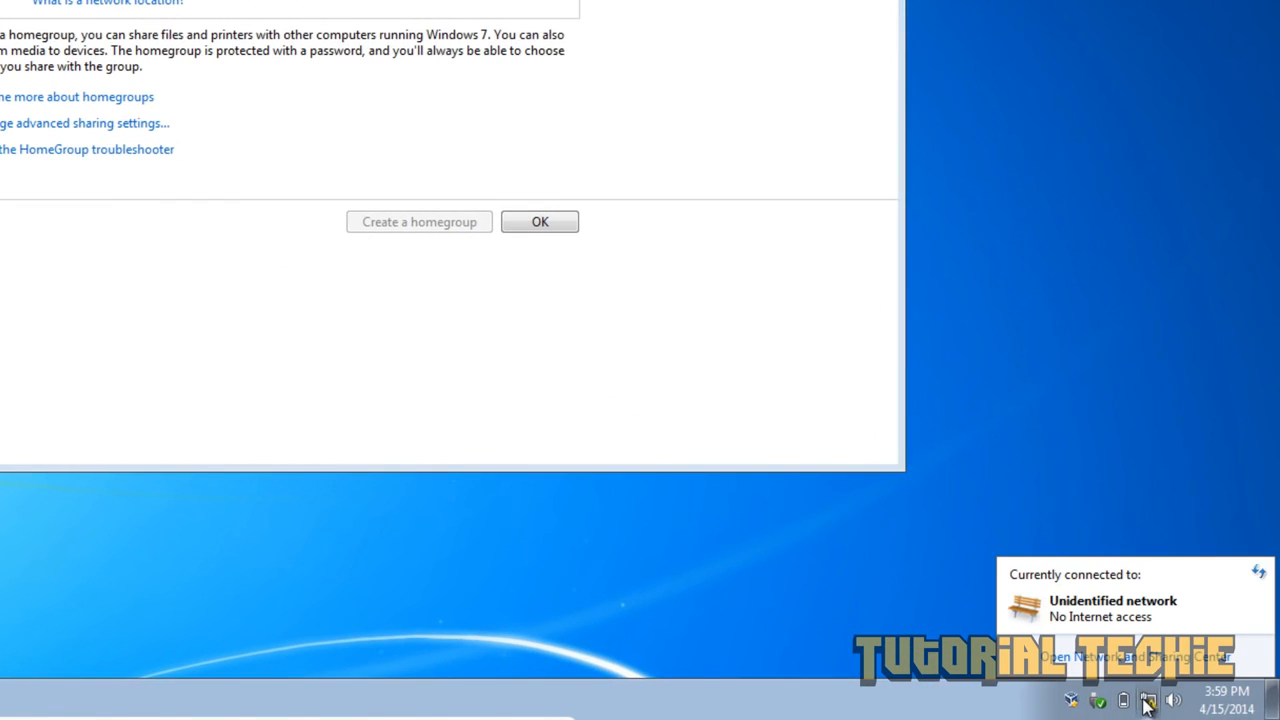
click(1147, 660)
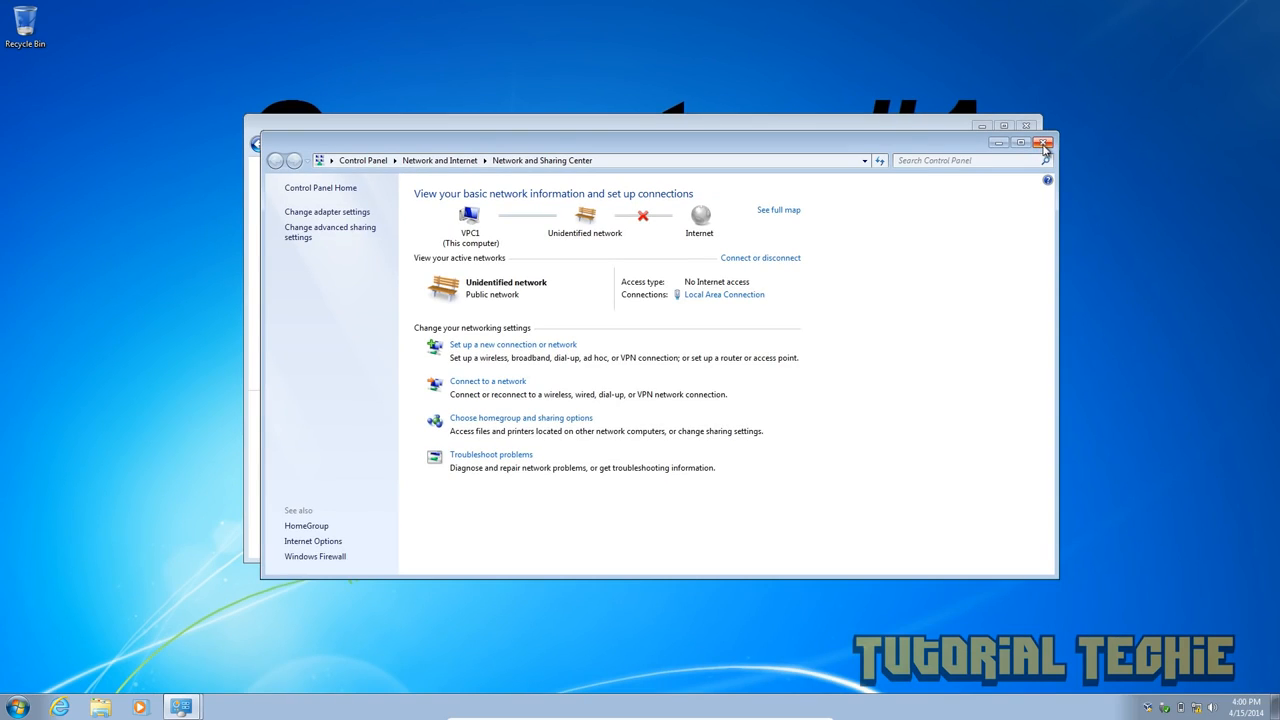
click(1158, 120)
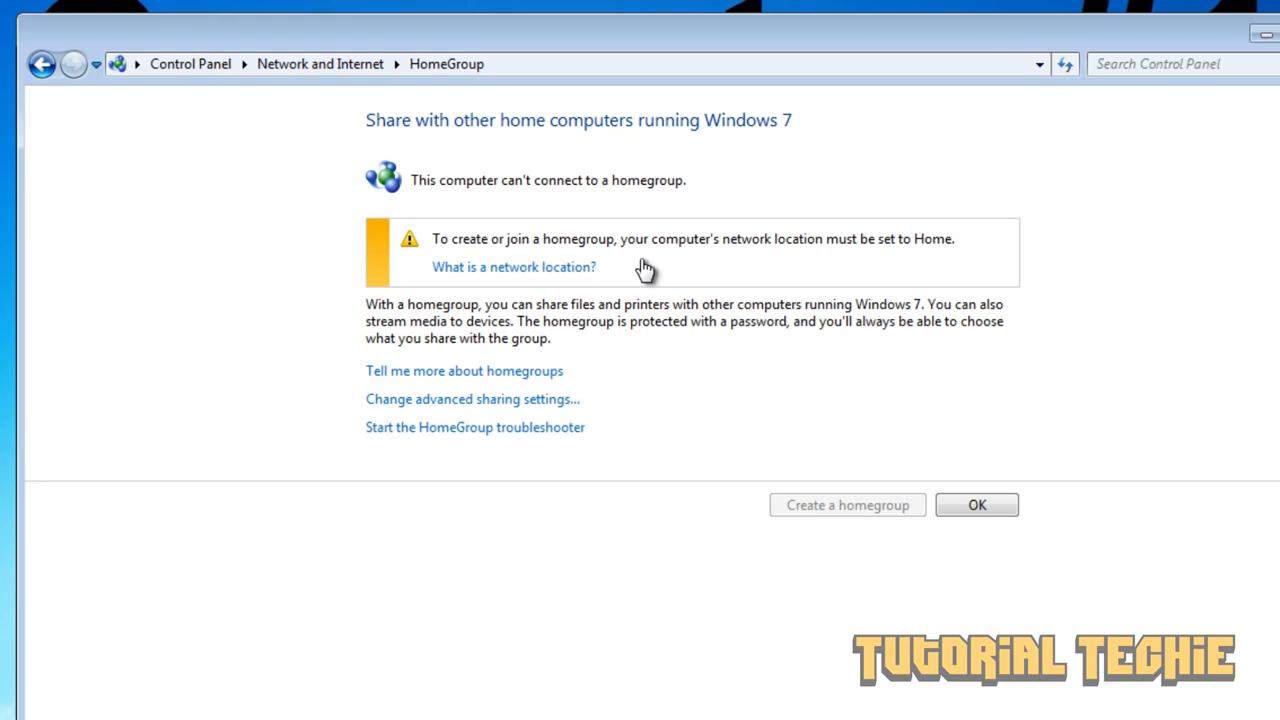
- Set the network location to Home and create a homegroup that also shares Documents
click(573, 271)
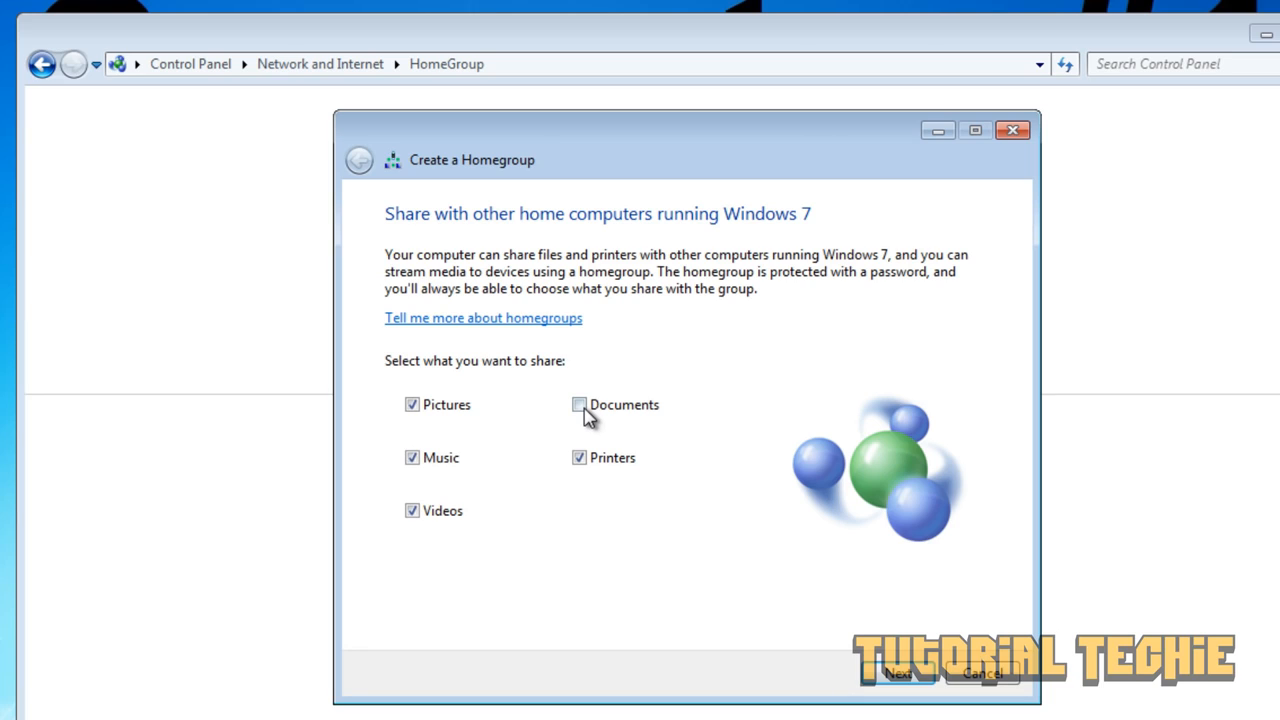
click(580, 408)
click(898, 673)
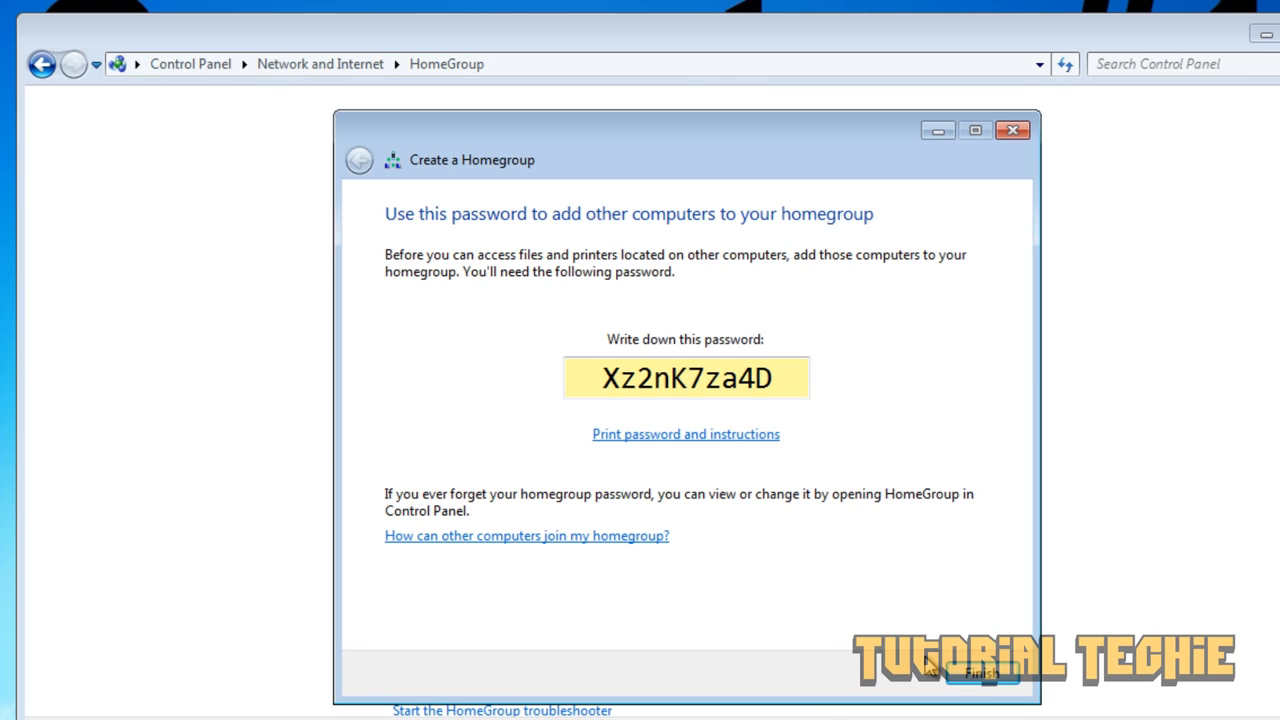
- Close the creation wizard and replace the homegroup password with a custom password
click(980, 675)
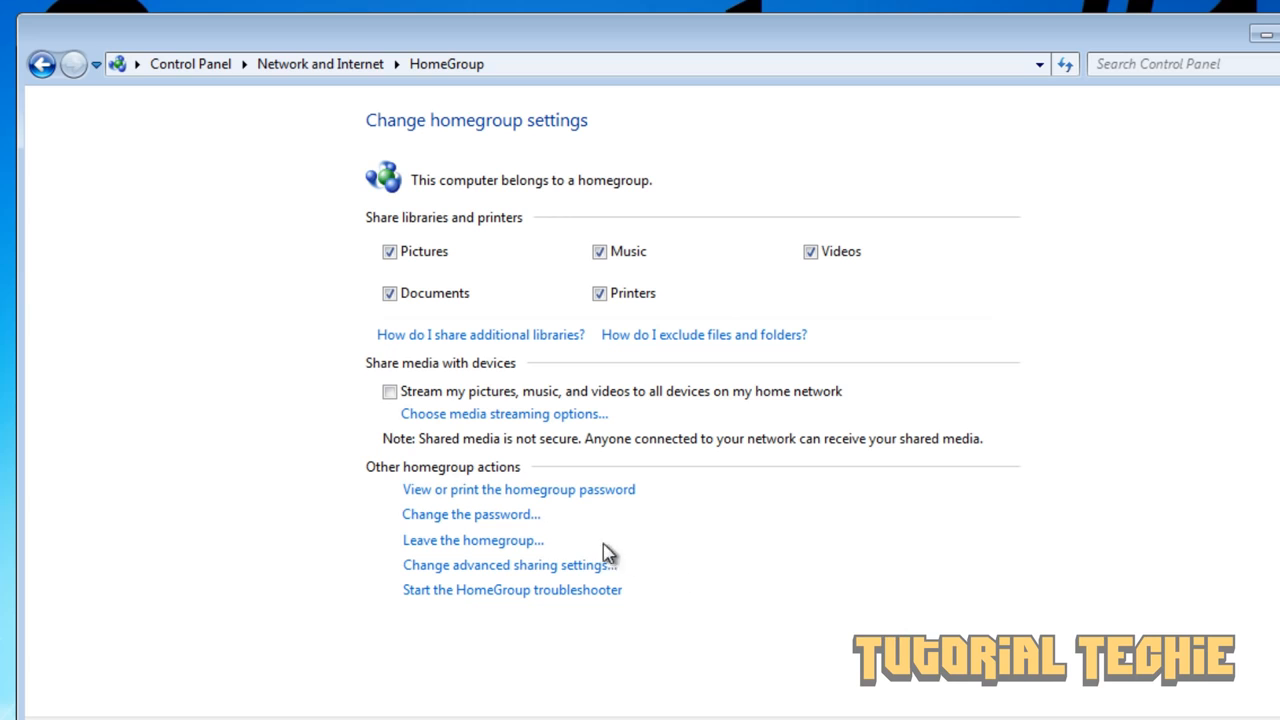
click(501, 517)
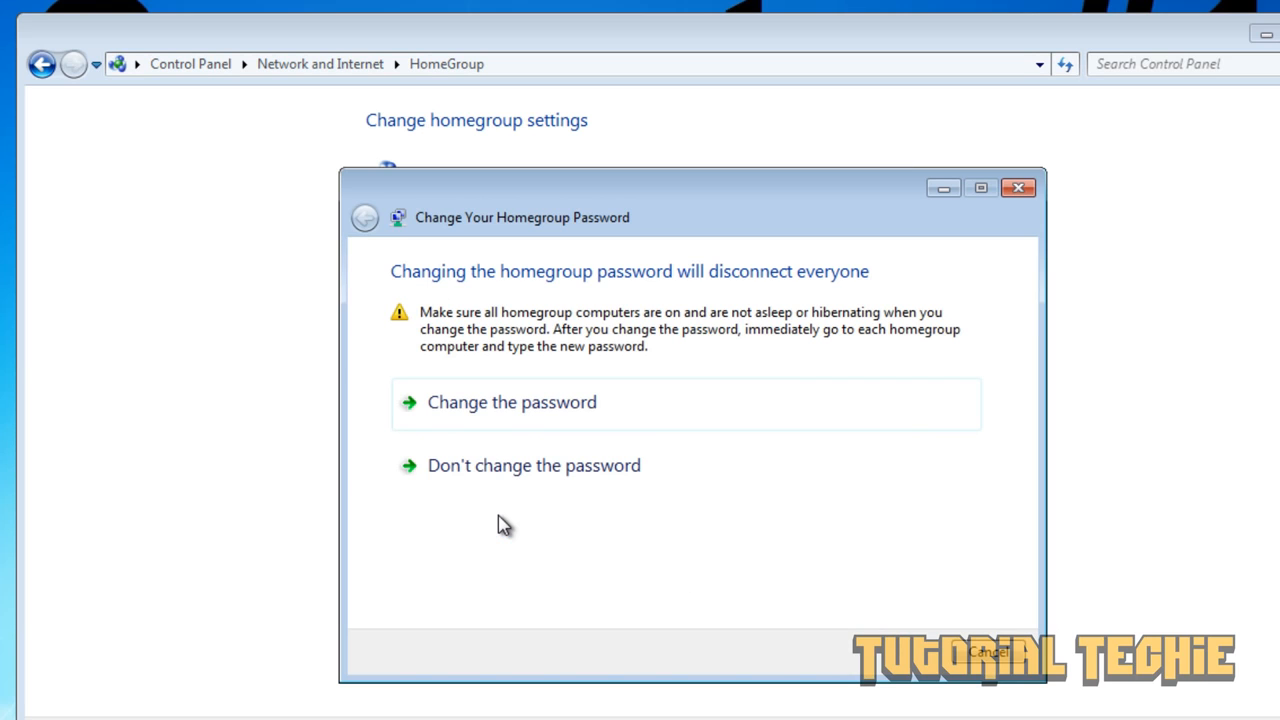
click(503, 410)
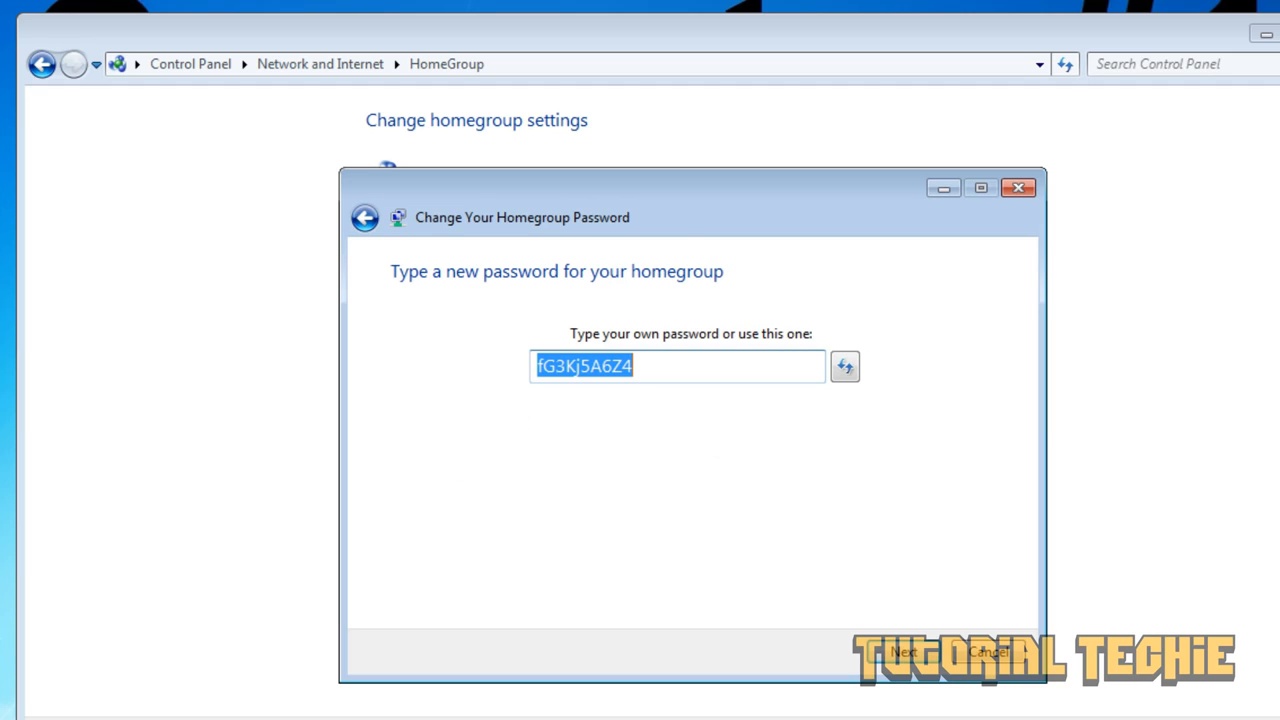
text(Pa$$w0r)
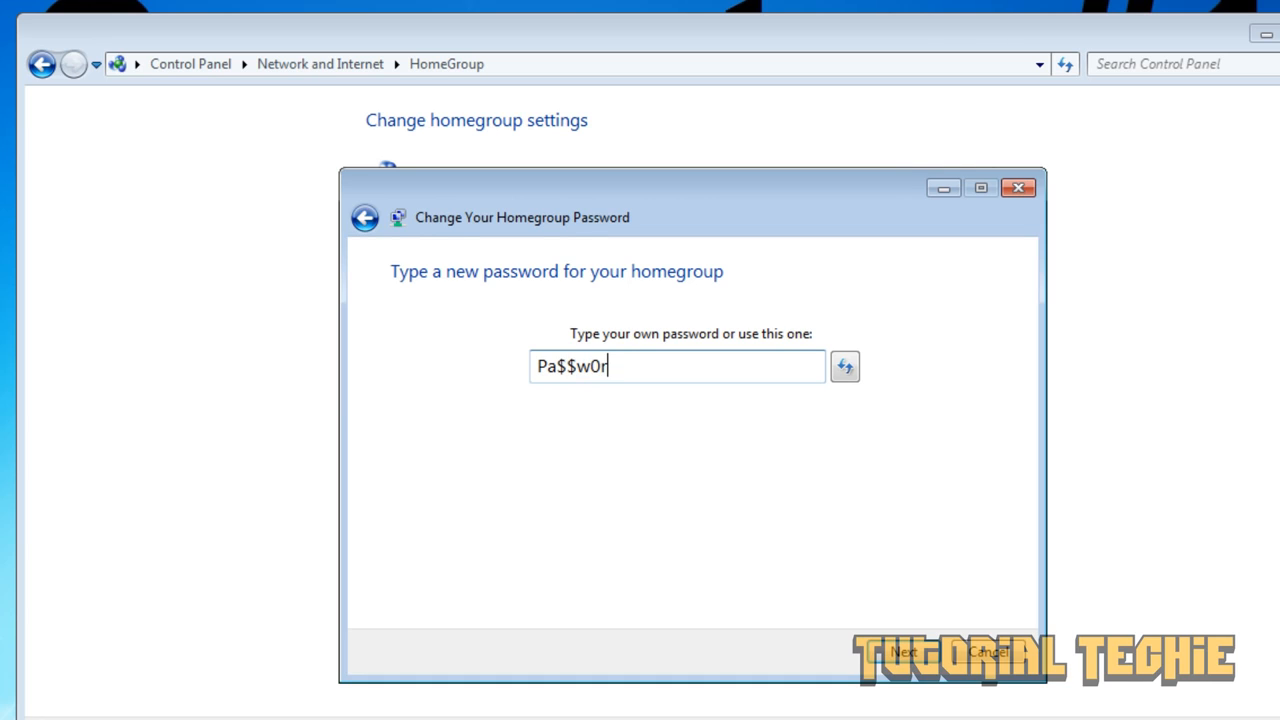
text(d)
click(903, 652)
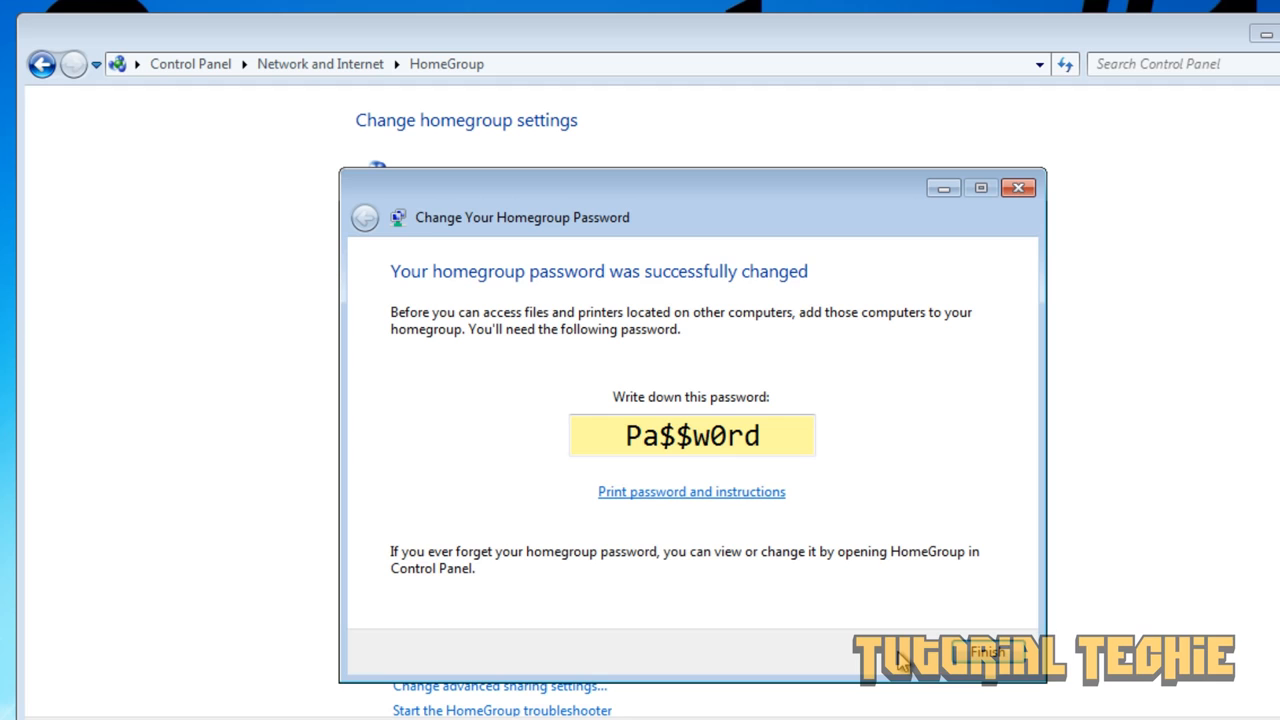
click(985, 655)
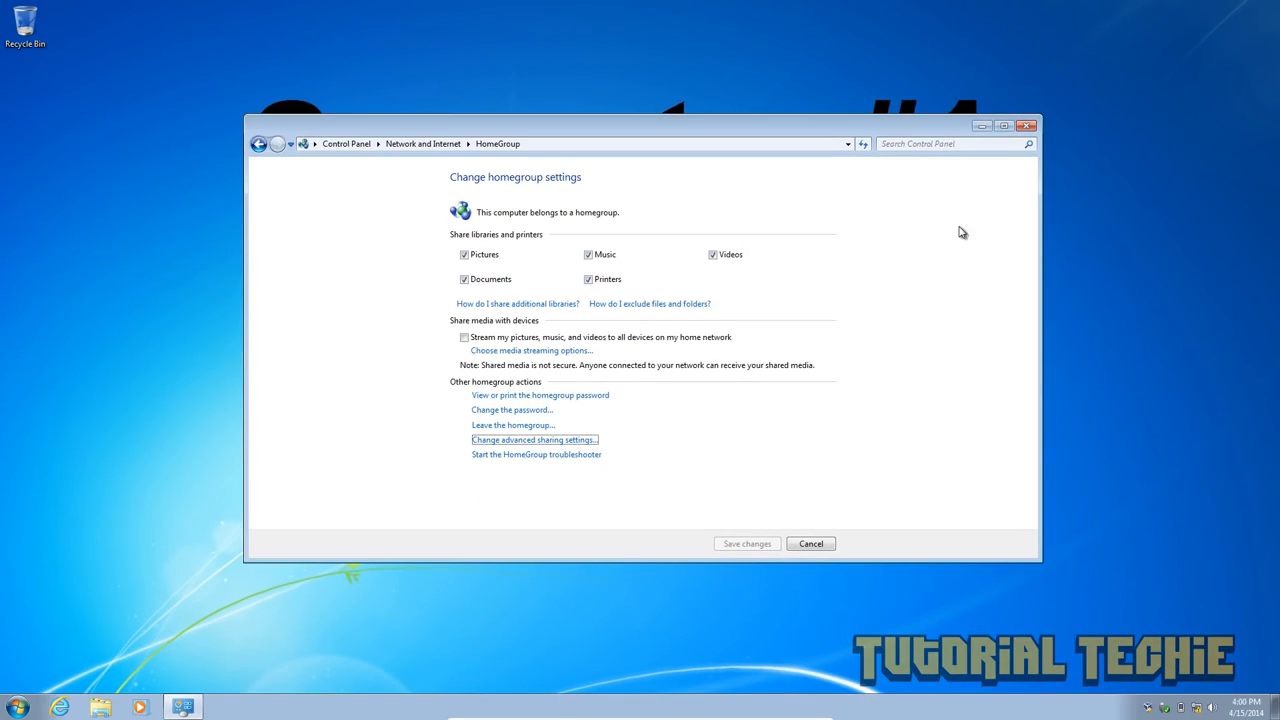
- On Computer #2, open HomeGroup settings from the Network and Sharing Center
click(1024, 127)
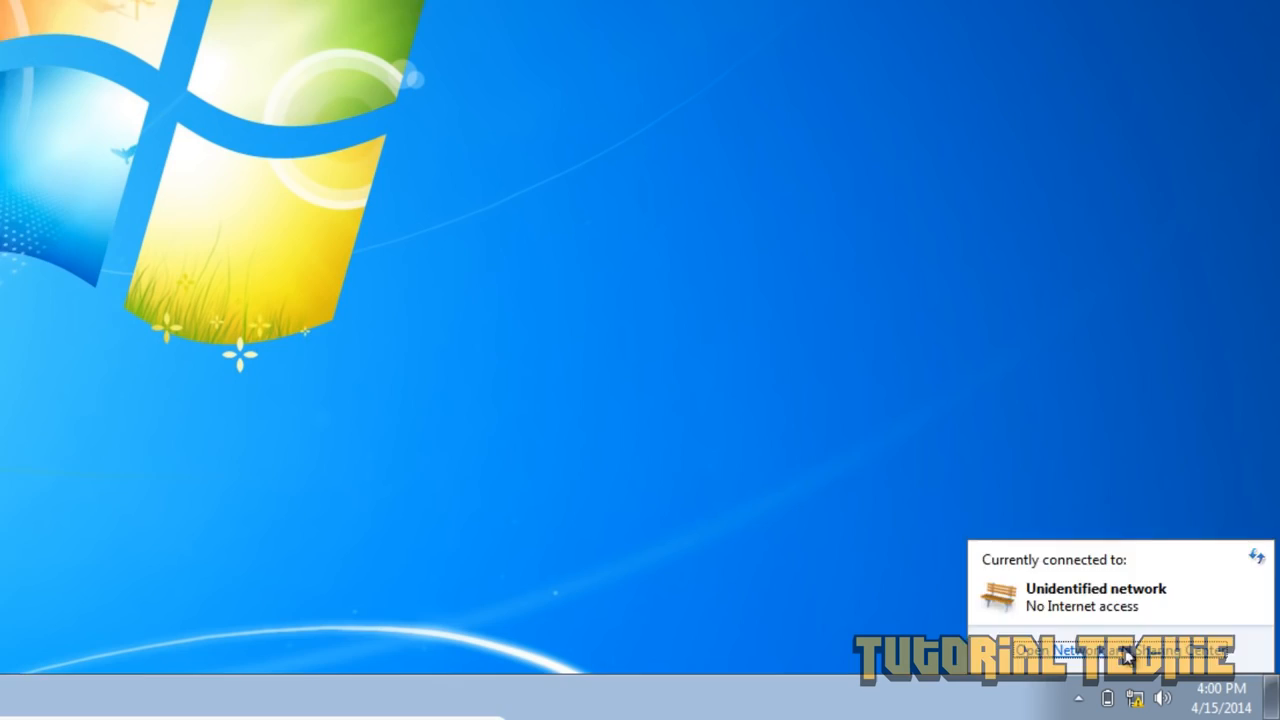
click(1188, 680)
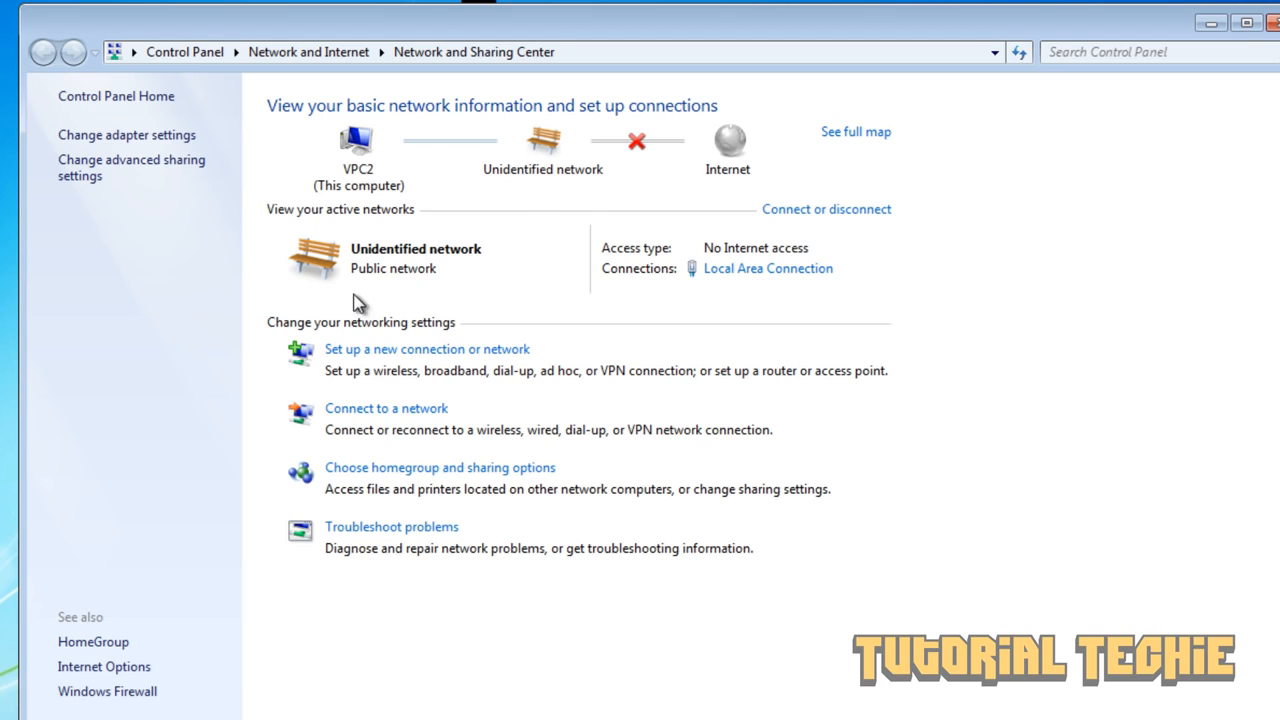
click(115, 644)
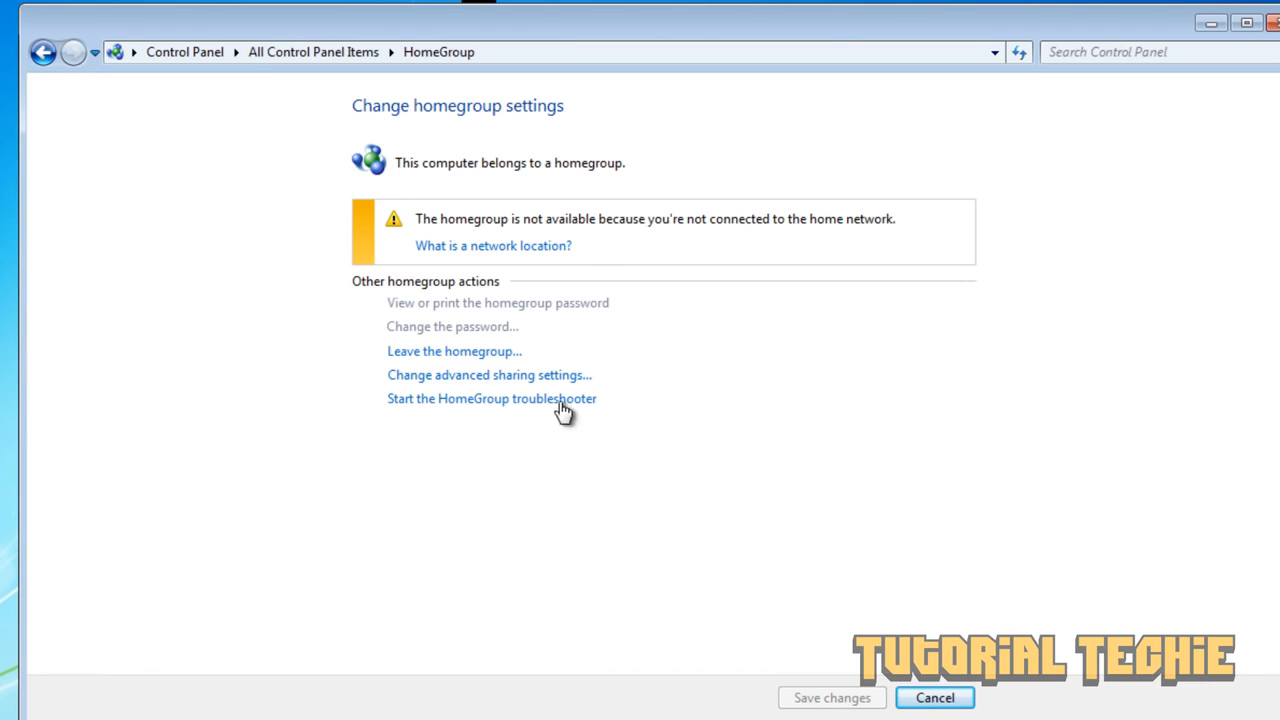
- Make Computer #2 leave its old homegroup and close the finished wizard
click(447, 352)
click(450, 352)
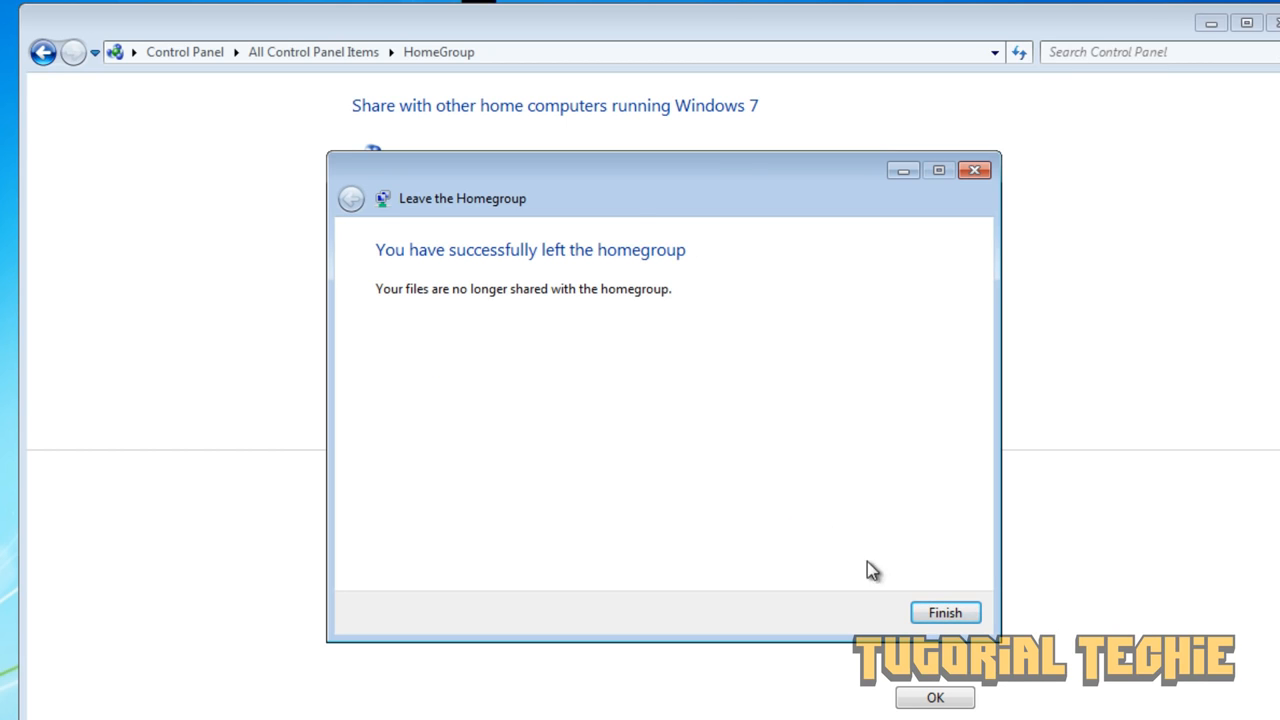
click(944, 612)
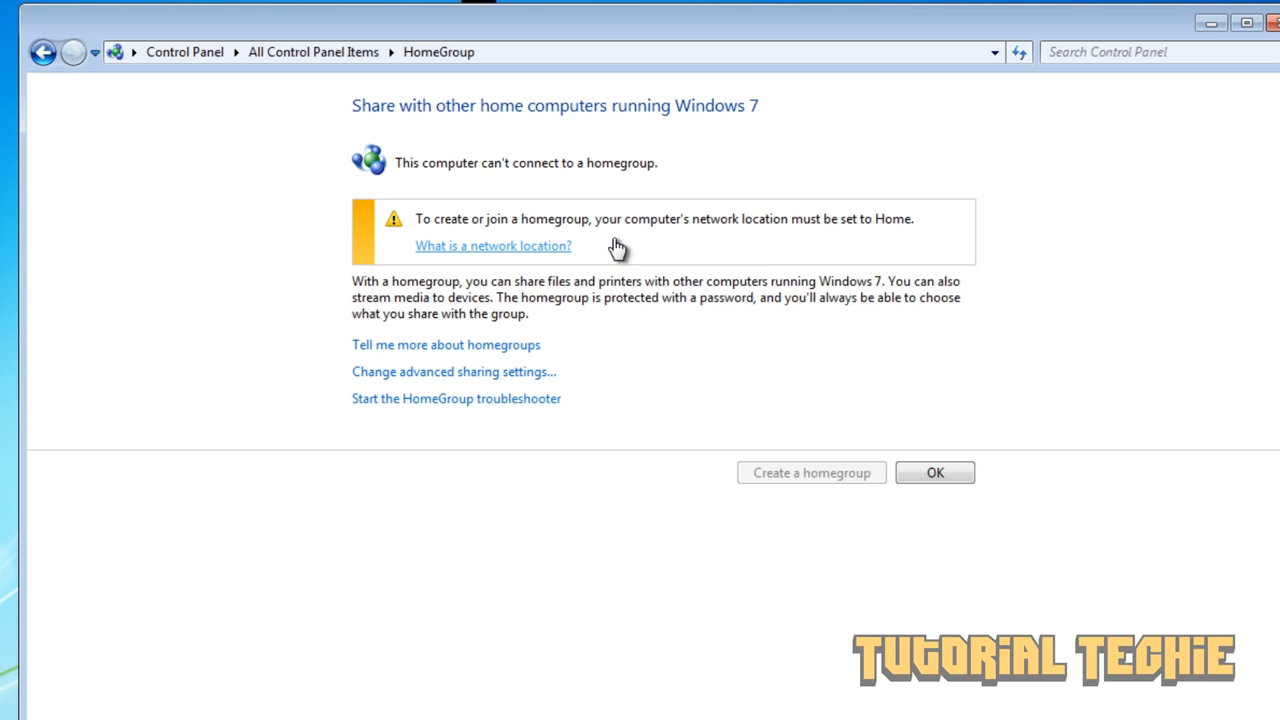
- Set Computer #2's network location to Home, cancelling the create-homegroup wizard
click(546, 254)
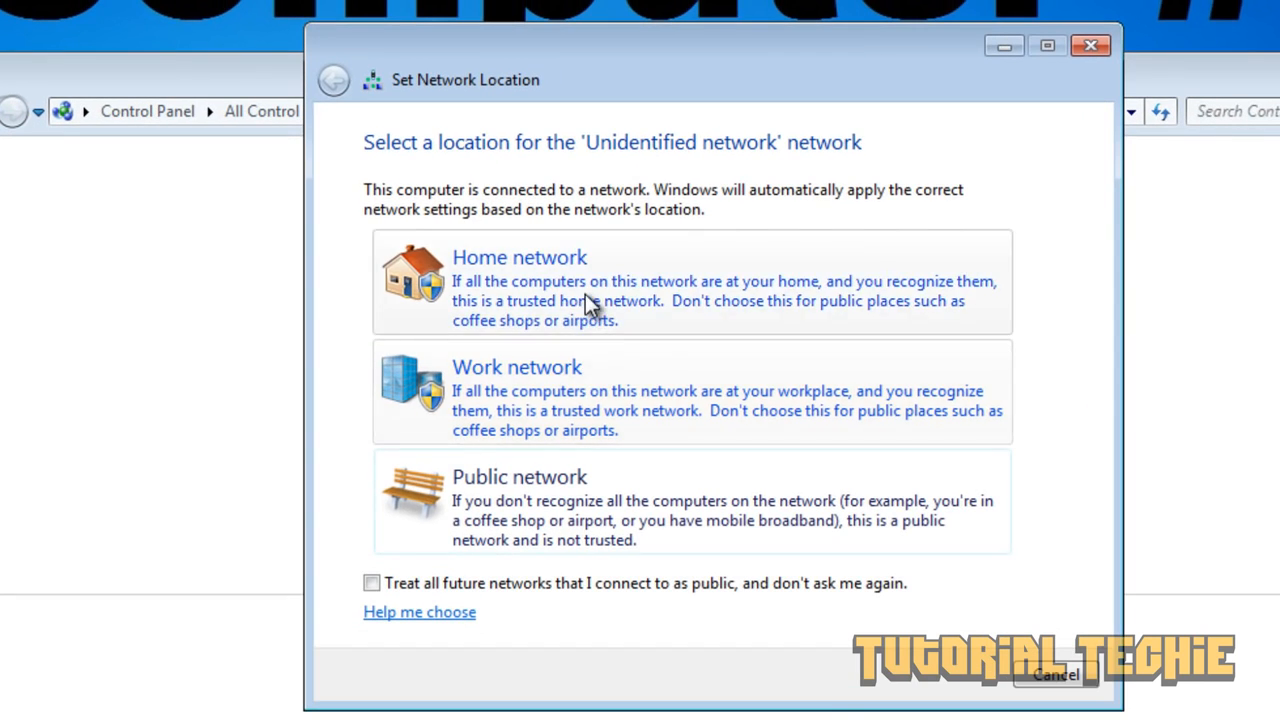
click(585, 295)
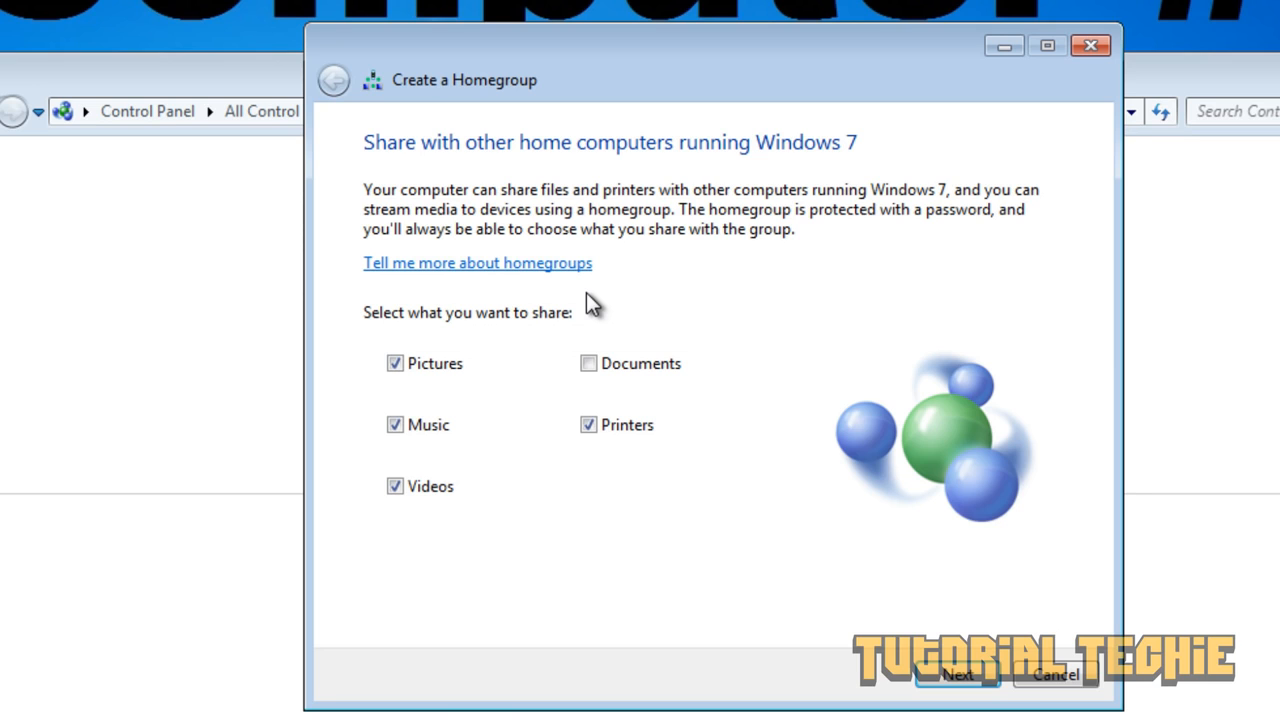
click(1090, 46)
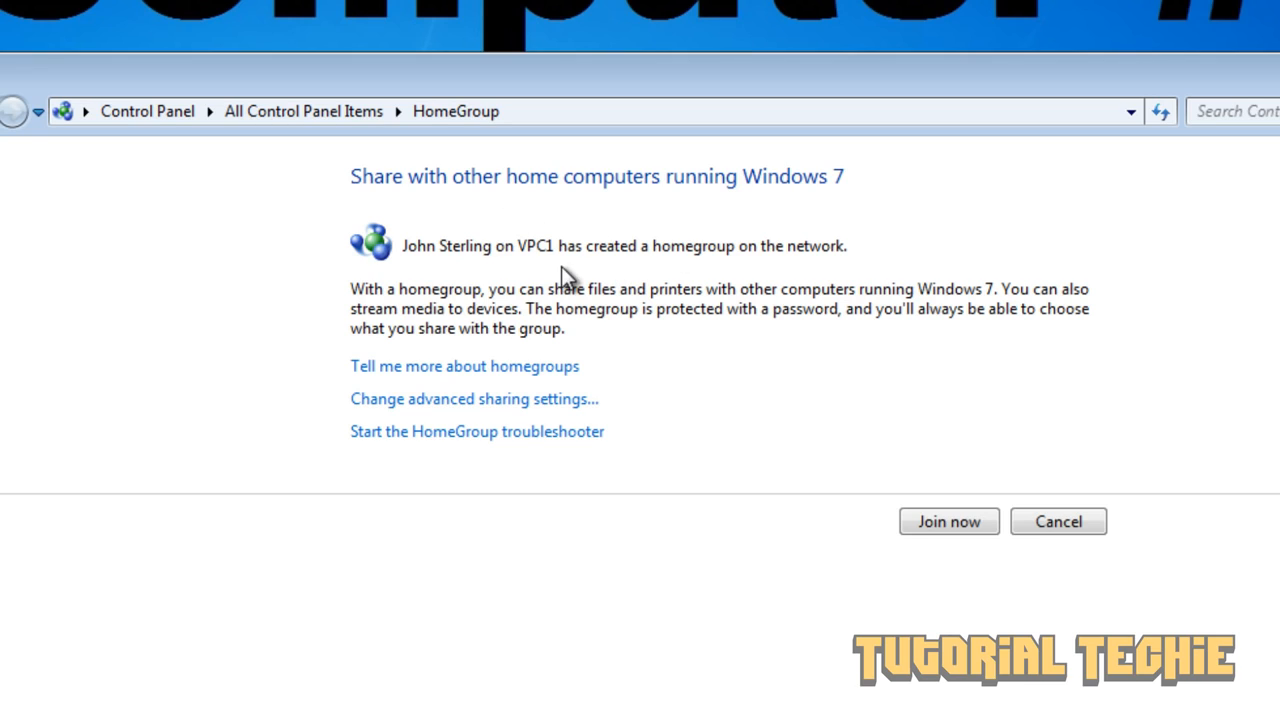
- Join VPC1's homegroup sharing Documents, entering the homegroup password
click(944, 525)
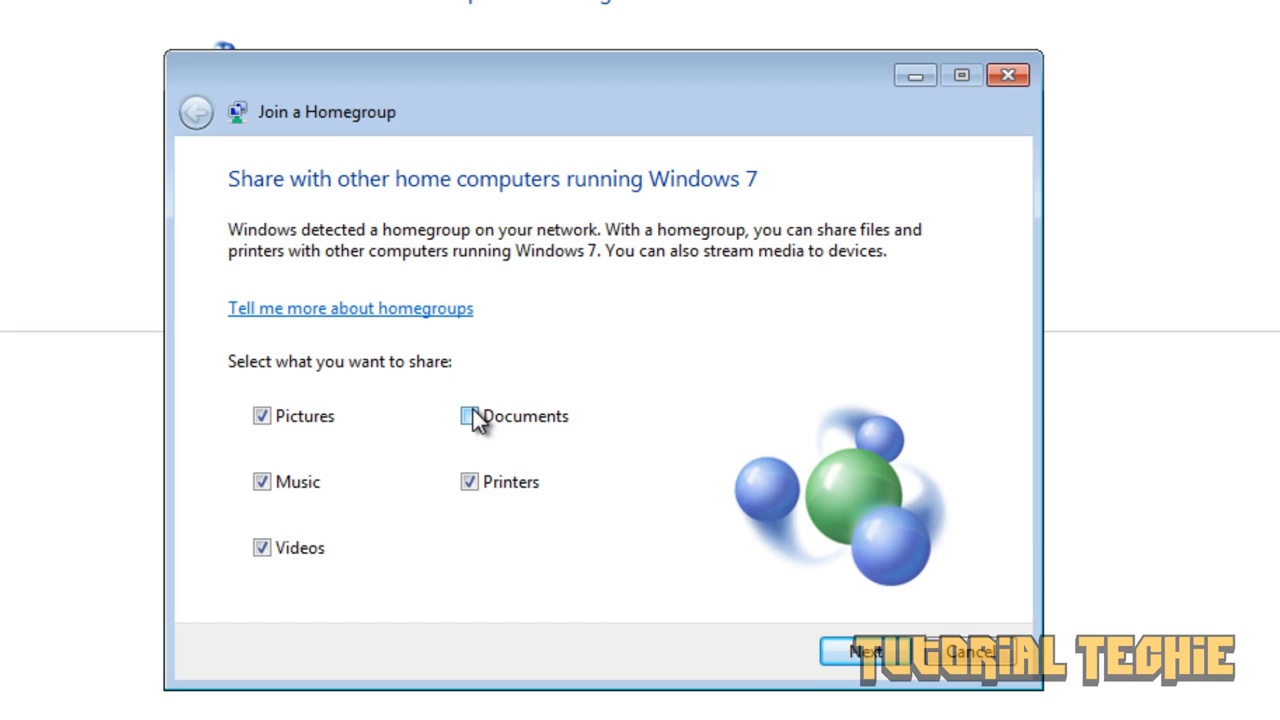
click(470, 416)
click(866, 652)
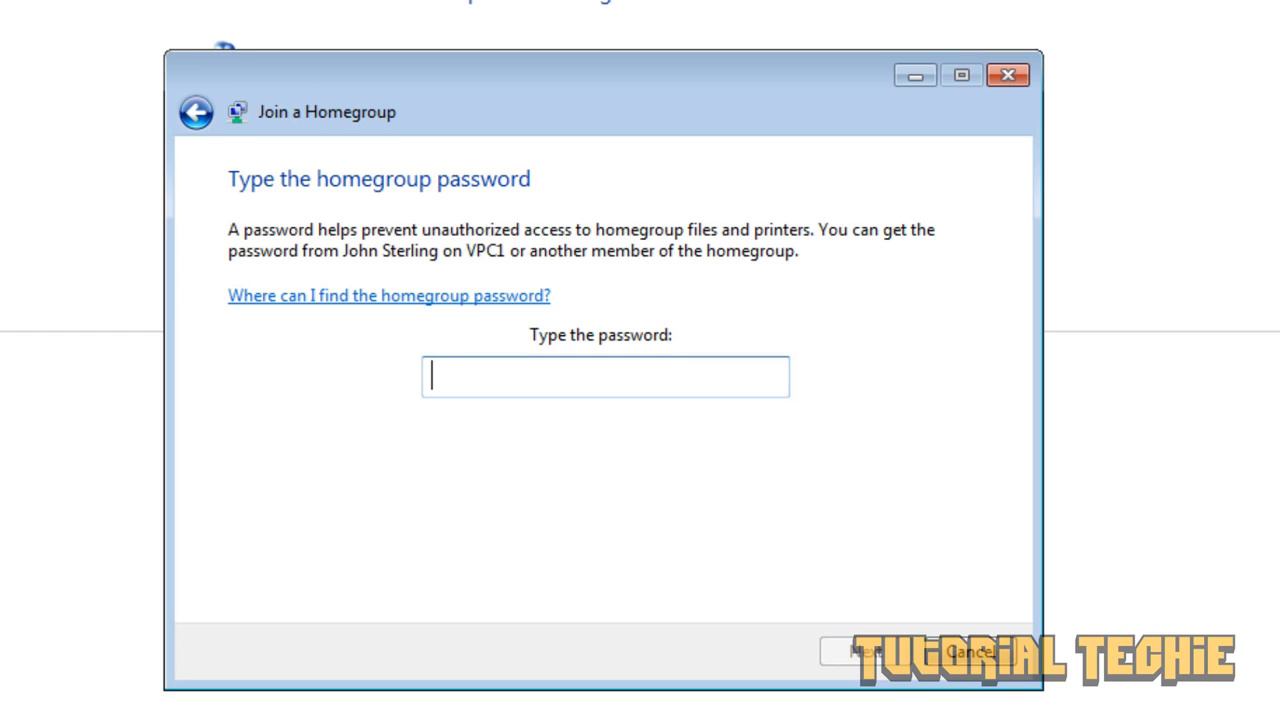
text(Pa$$w0rd)
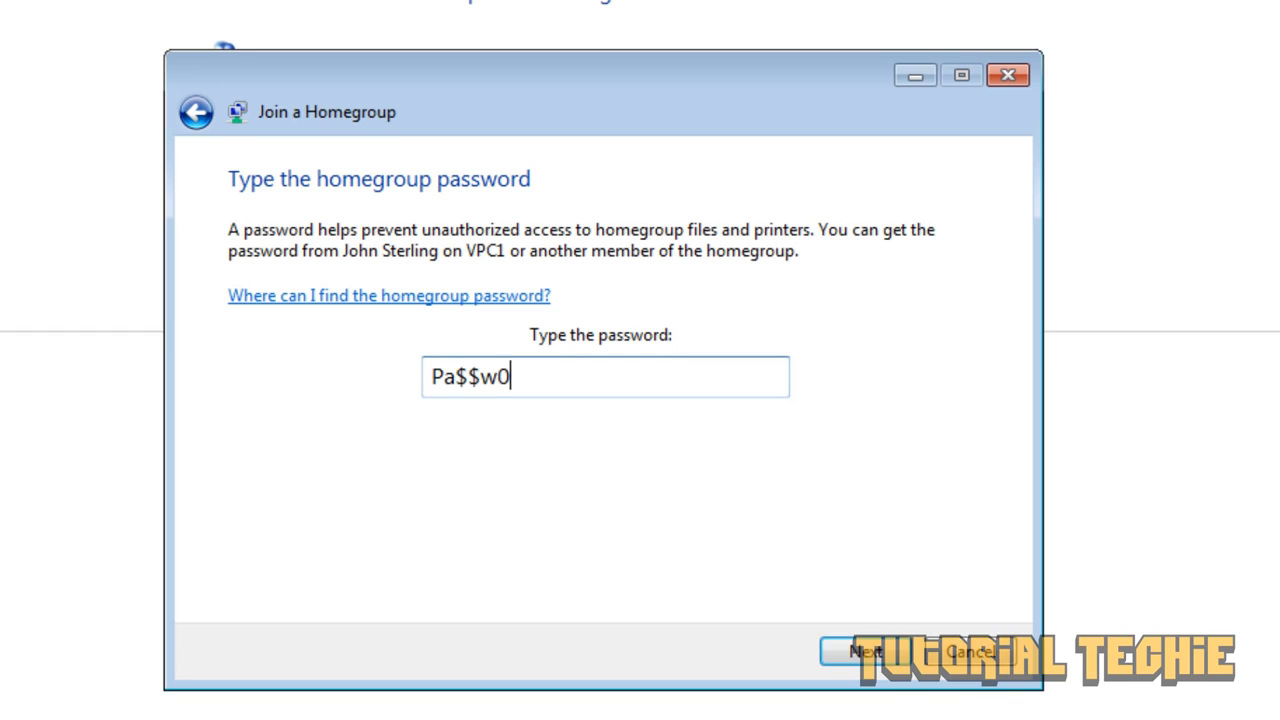
click(866, 655)
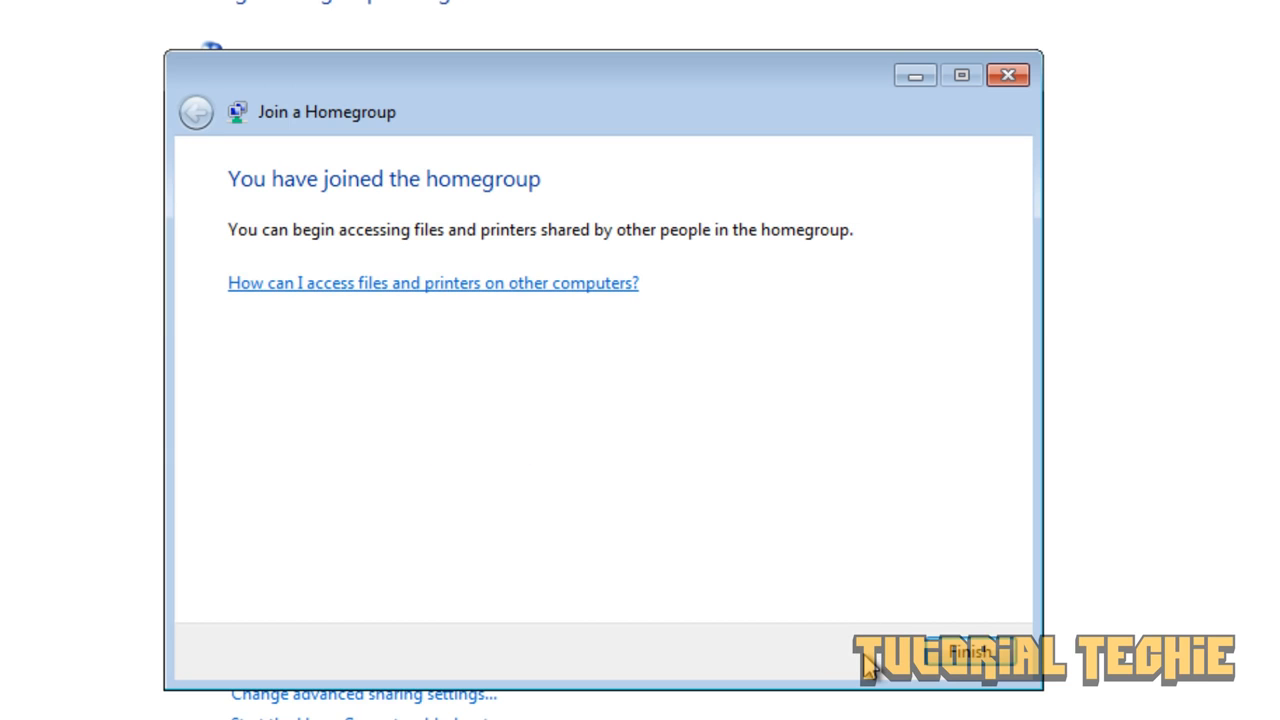
click(967, 653)
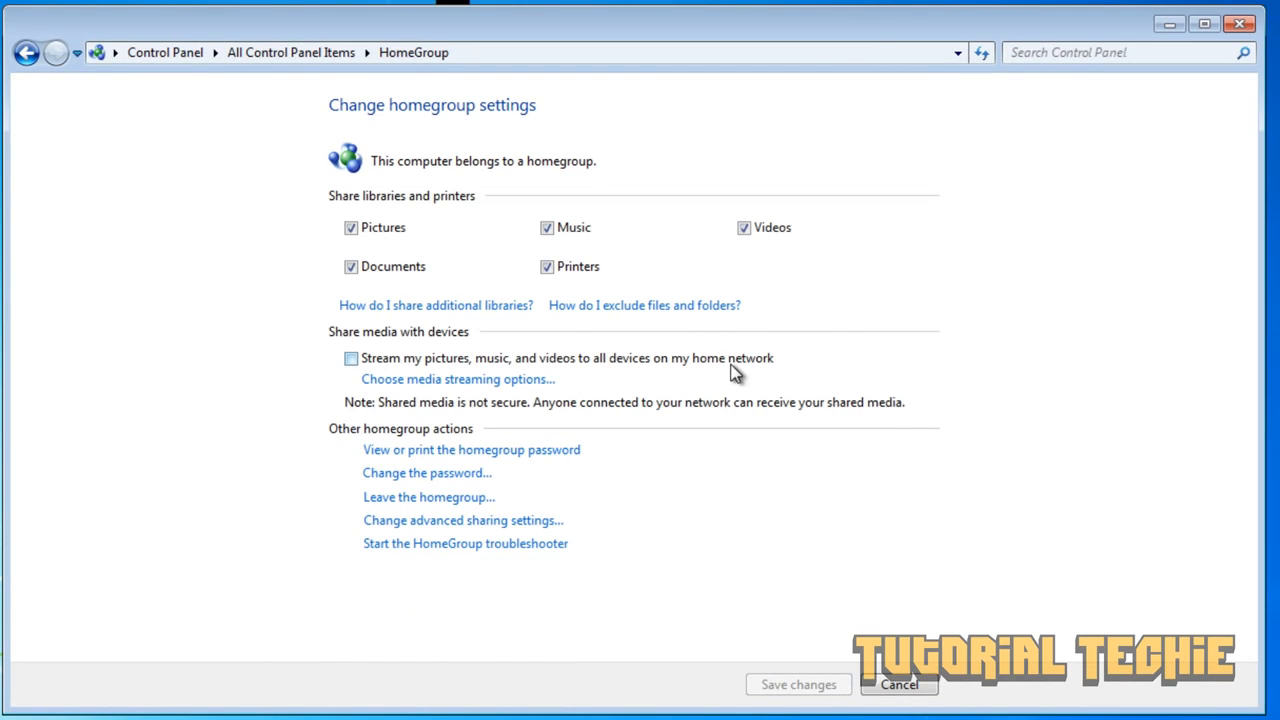
- Close HomeGroup settings and open the Documents library in Explorer
click(1240, 24)
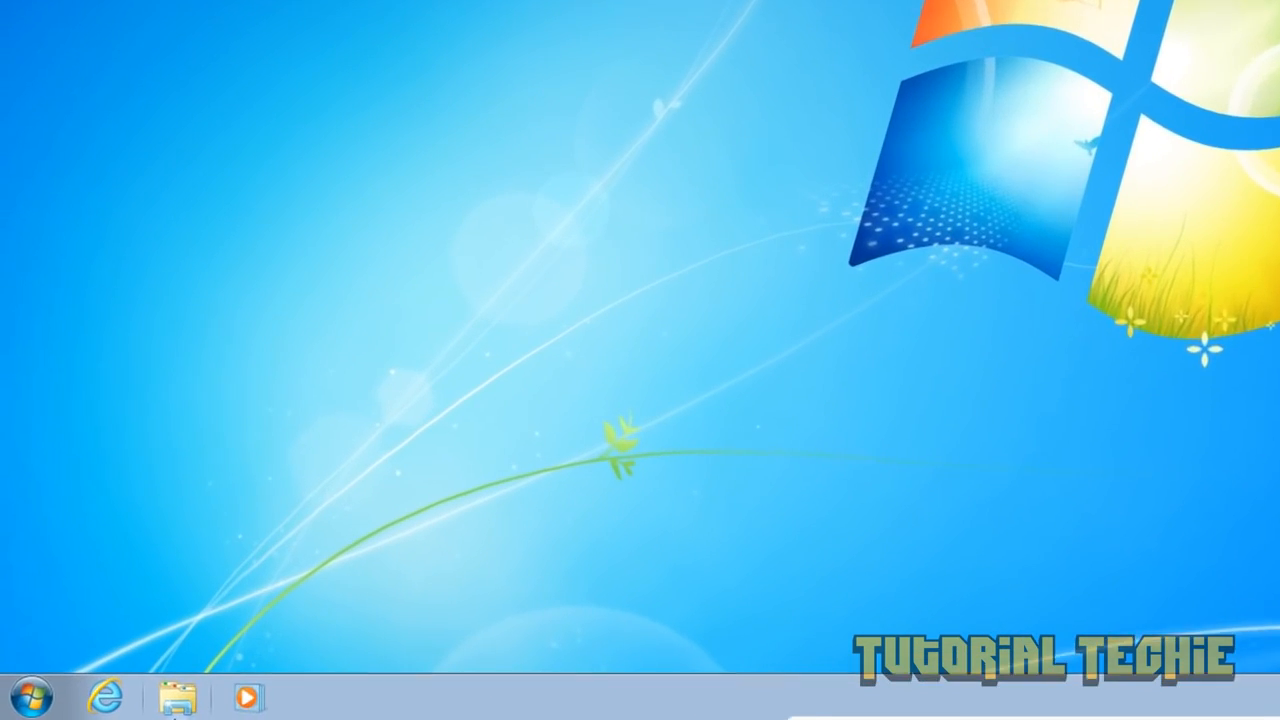
click(136, 703)
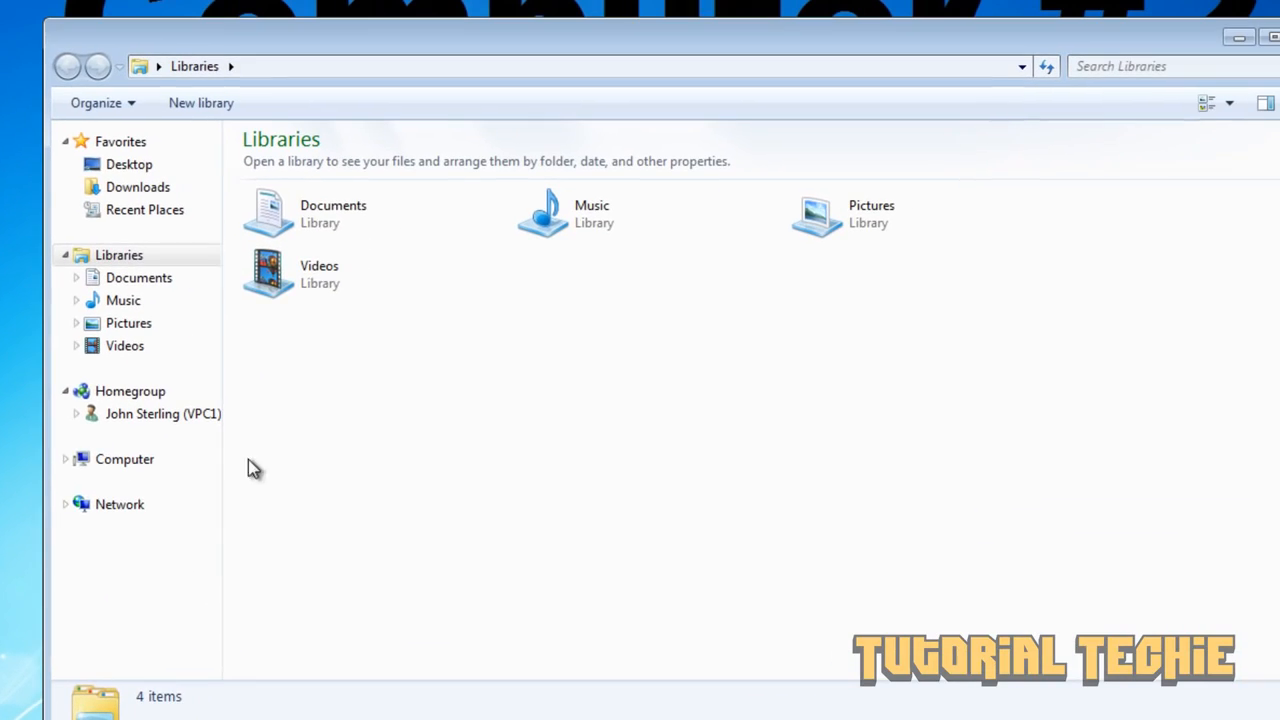
double_click(298, 210)
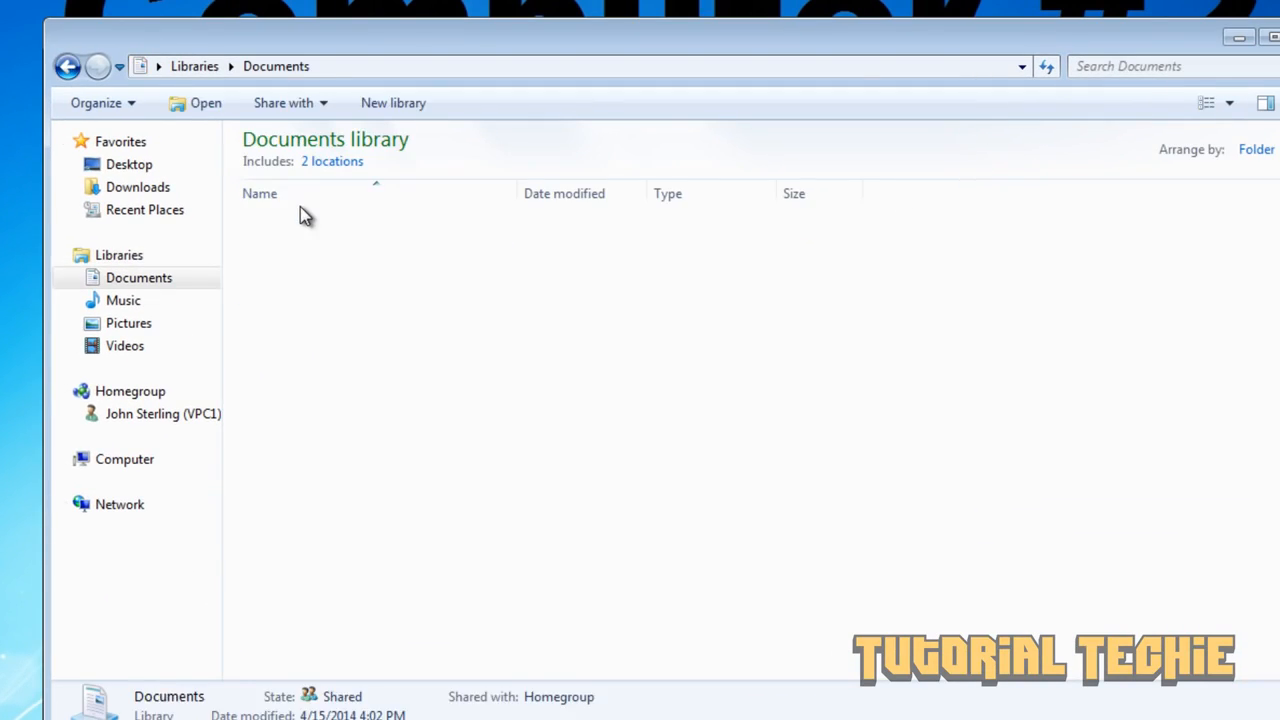
- Create a new text document named 'This is Computer #2' and open it
right_click(362, 261)
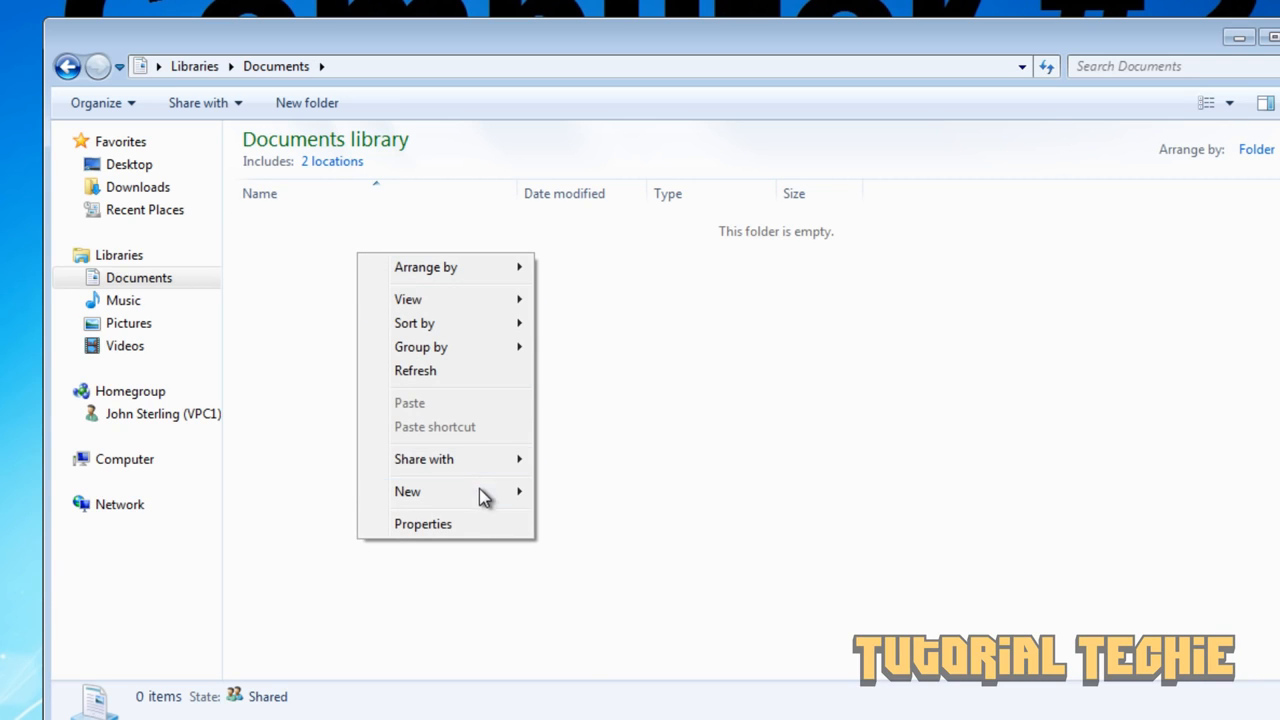
mouse_move(480, 495)
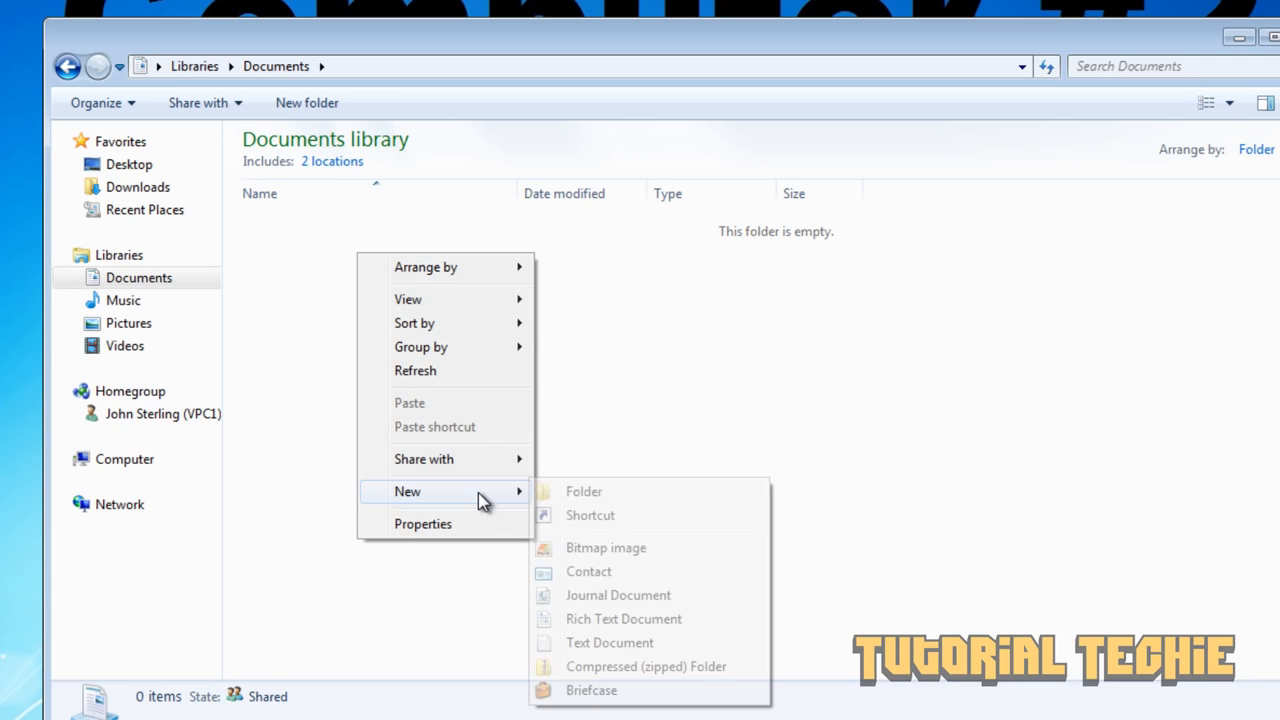
click(583, 643)
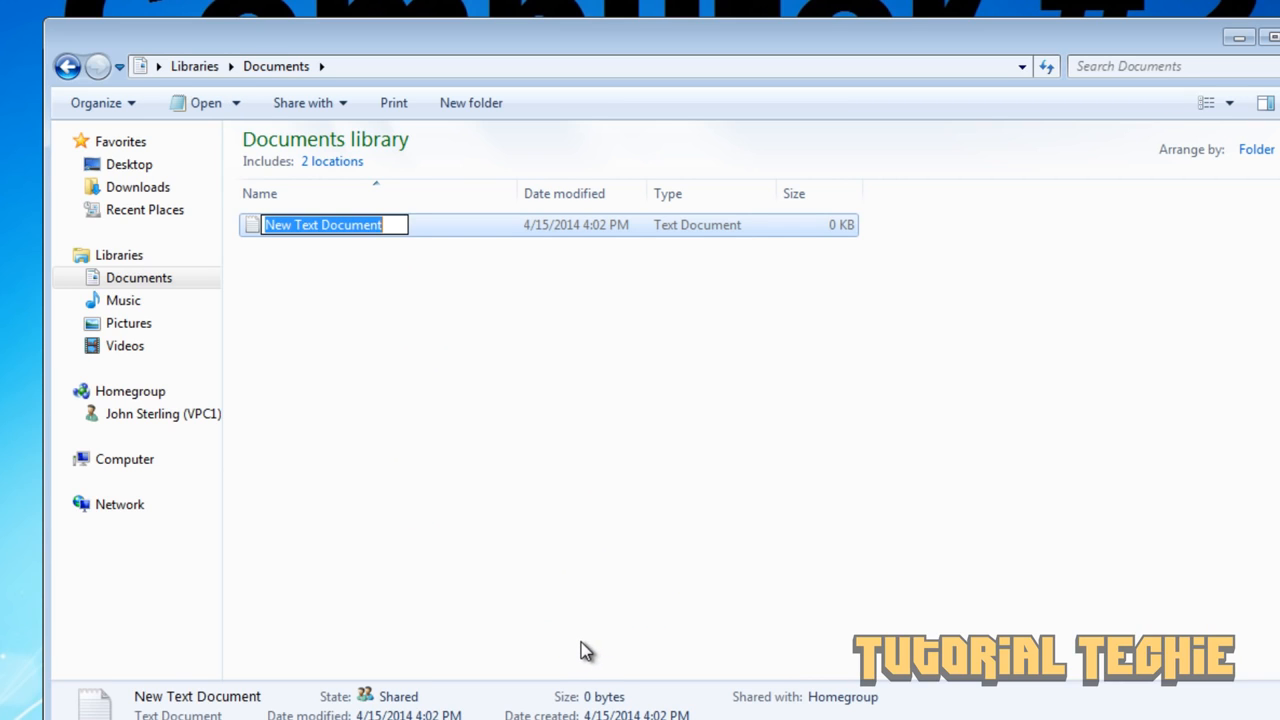
text(This is )
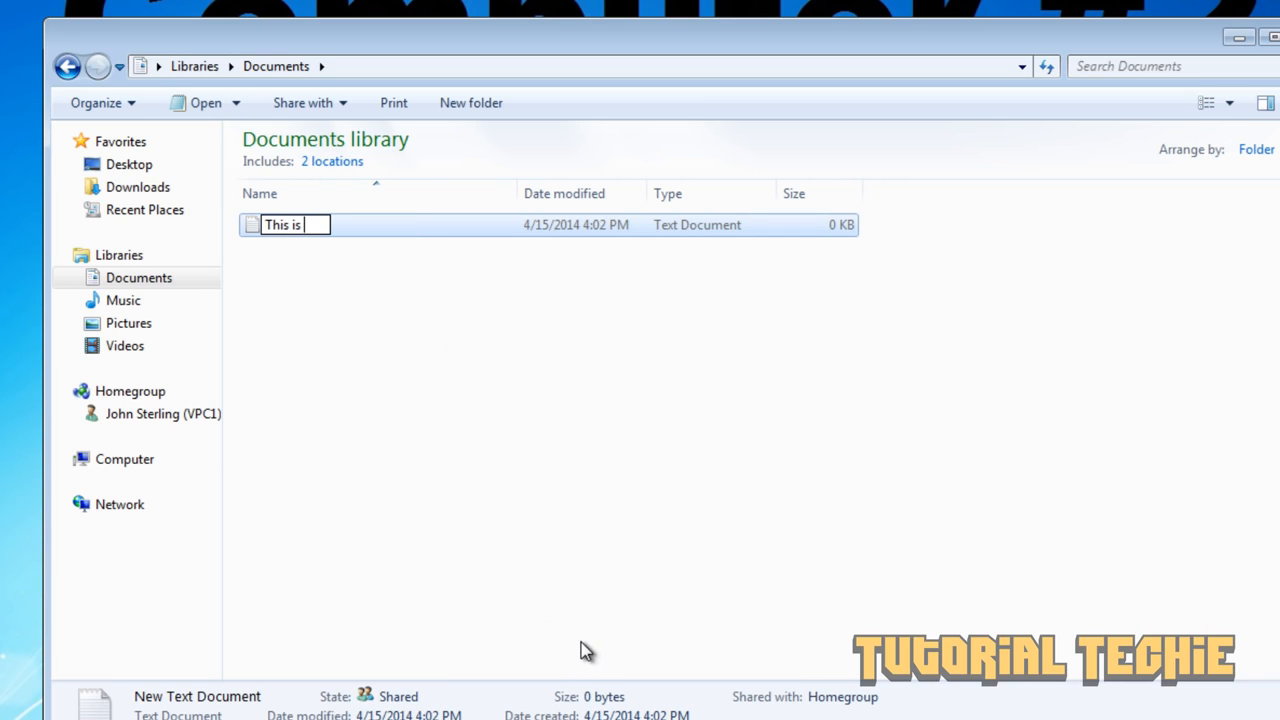
text(Computer #)
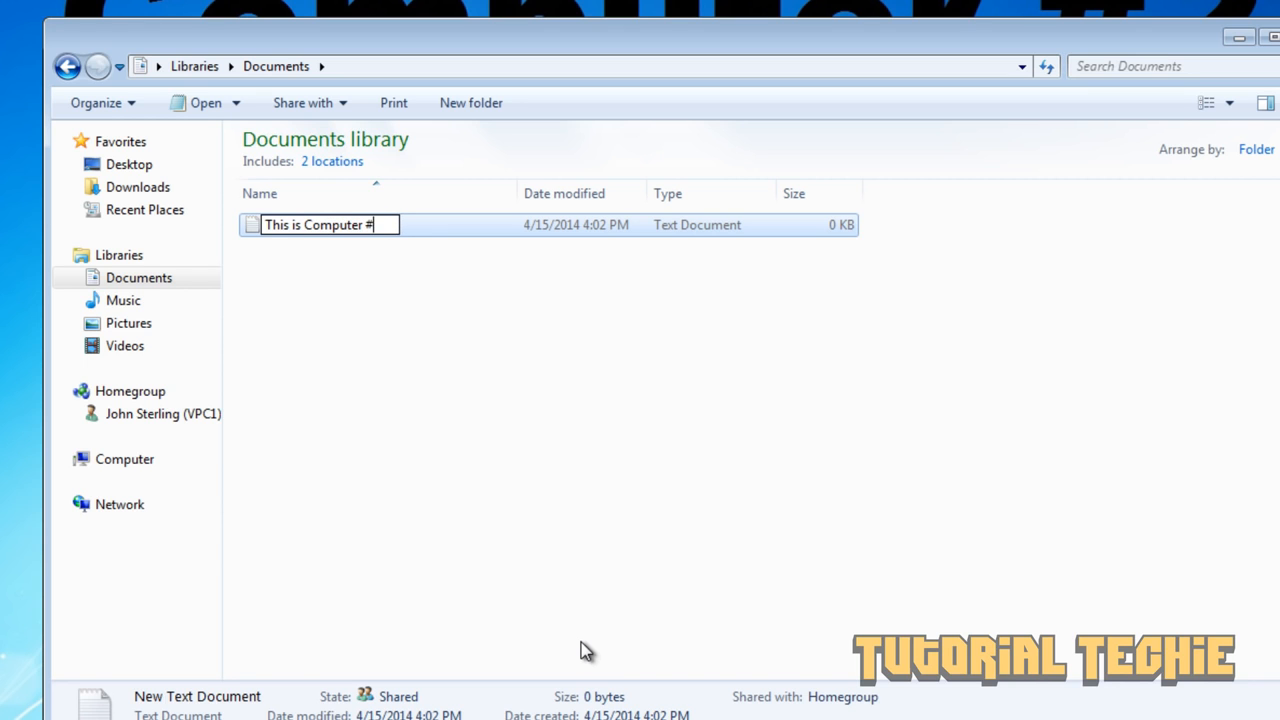
text(2)
key(Return)
key(Return)
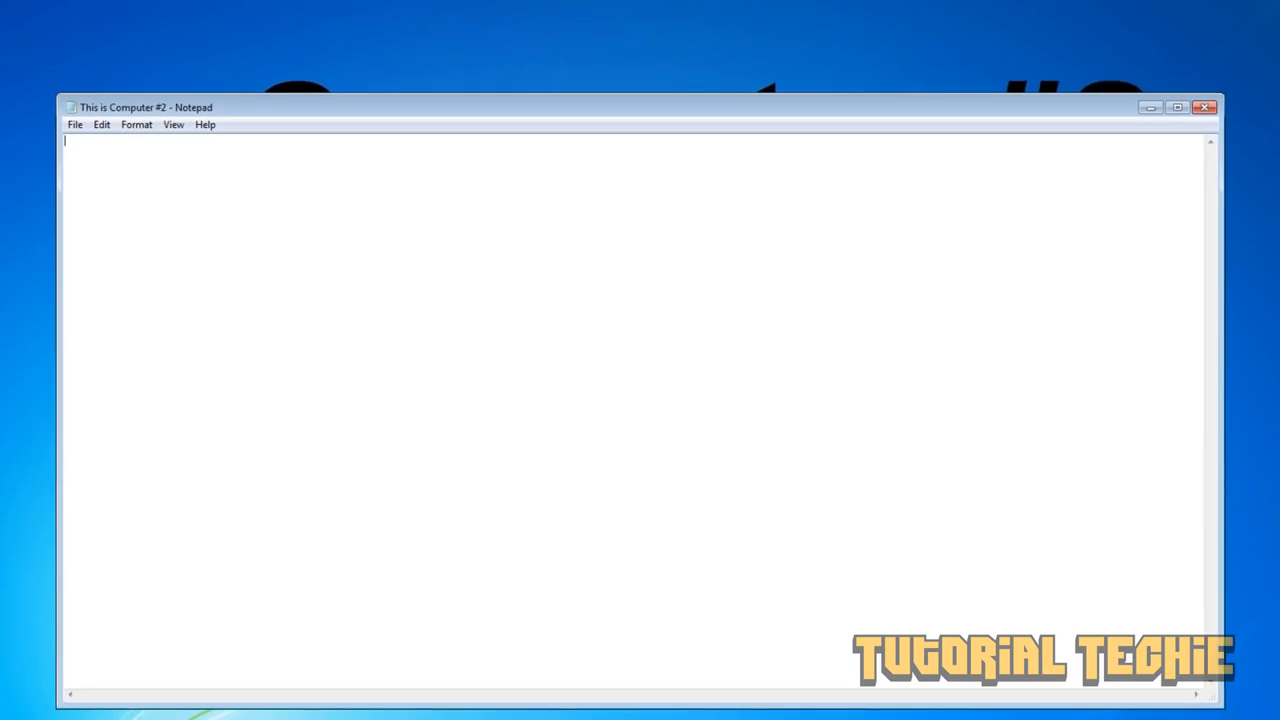
- Write 'Can you edit this doc?' in the file, save it, and close Notepad and Explorer
text(Can you edit thi)
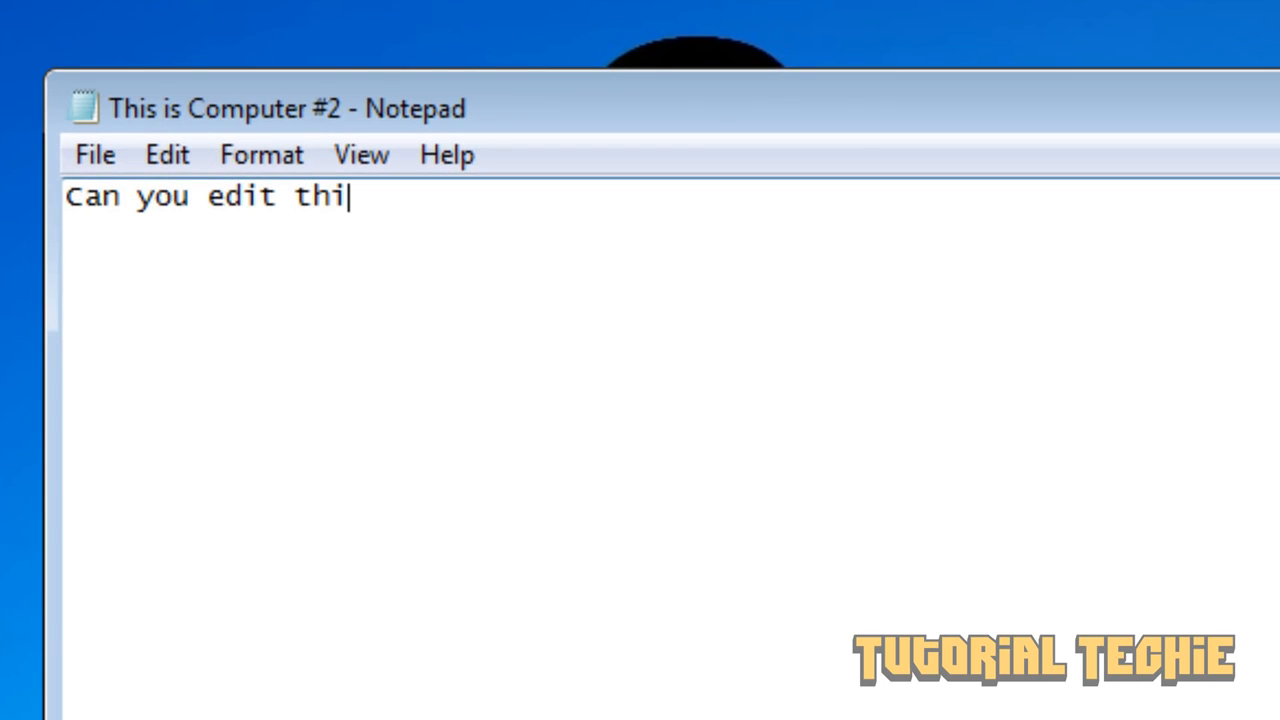
text(s doc)
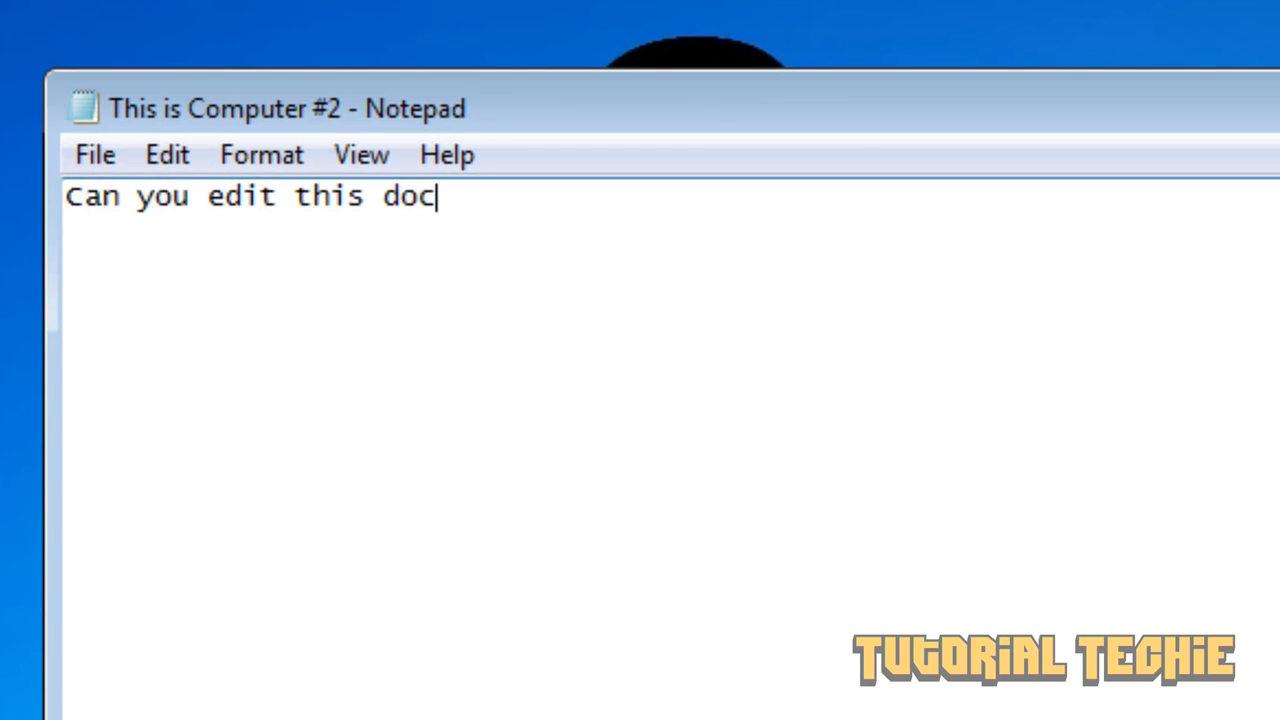
text(?)
click(80, 155)
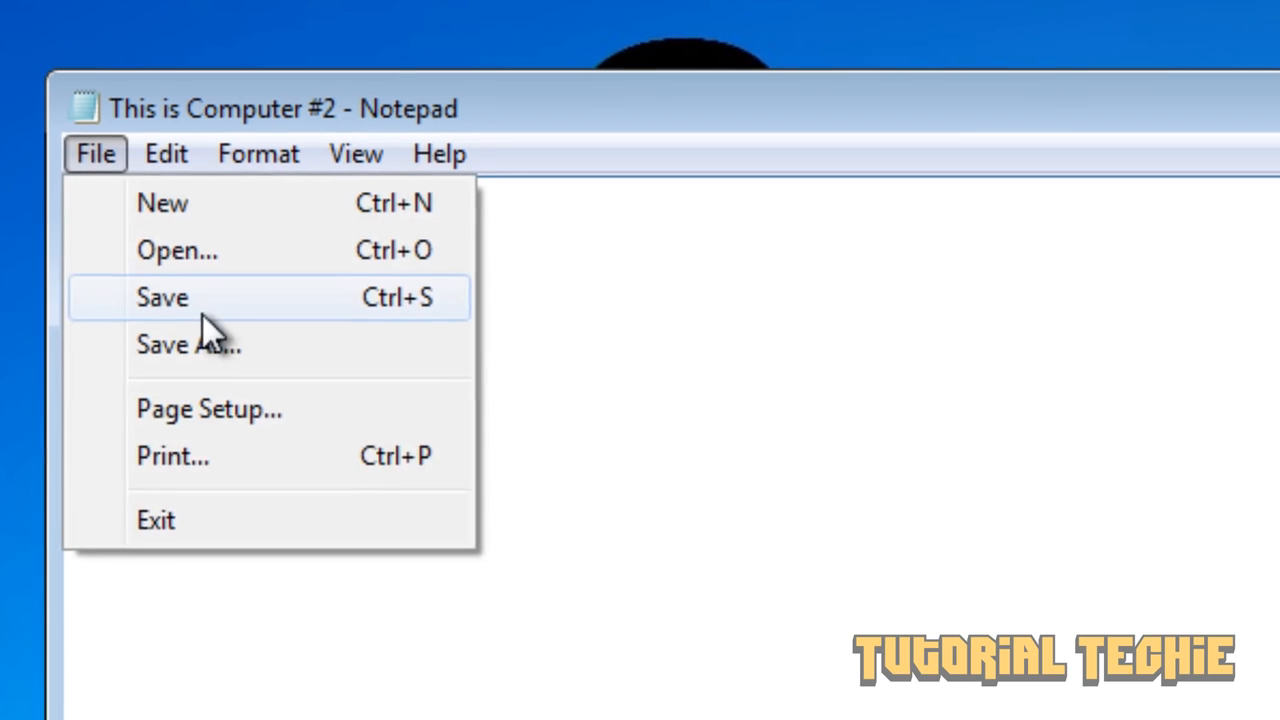
click(206, 310)
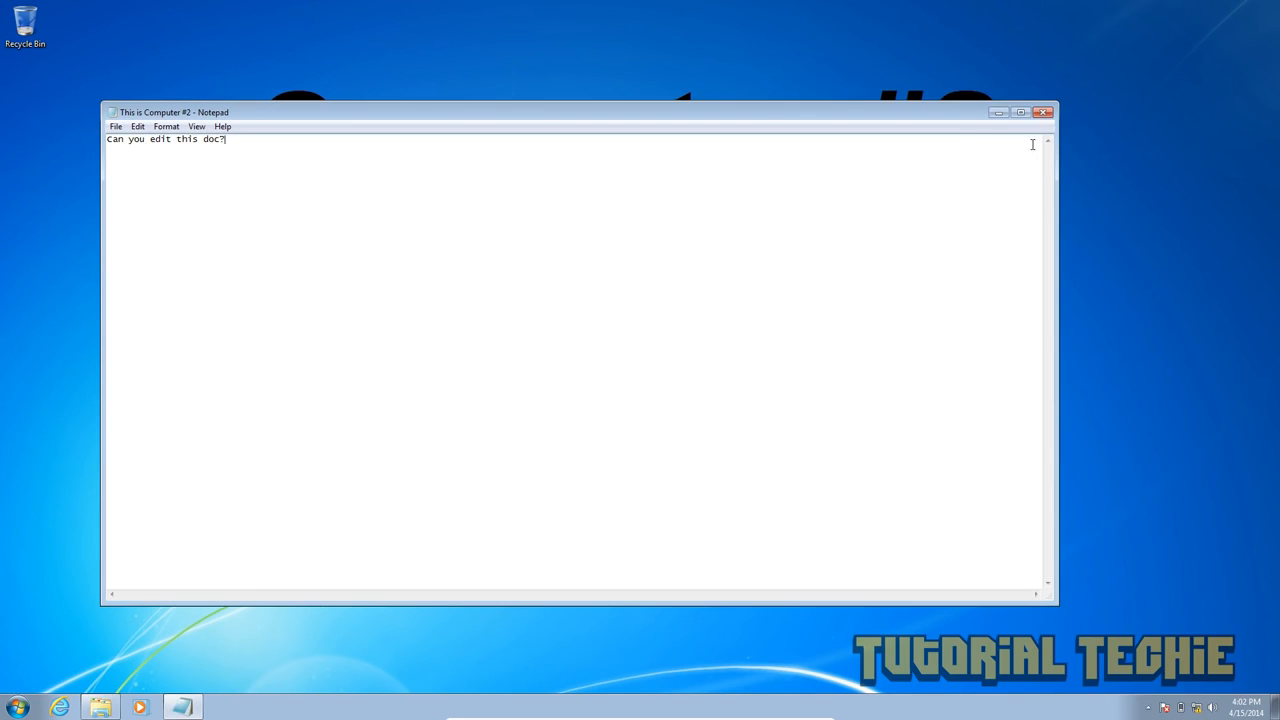
click(1044, 116)
click(1030, 140)
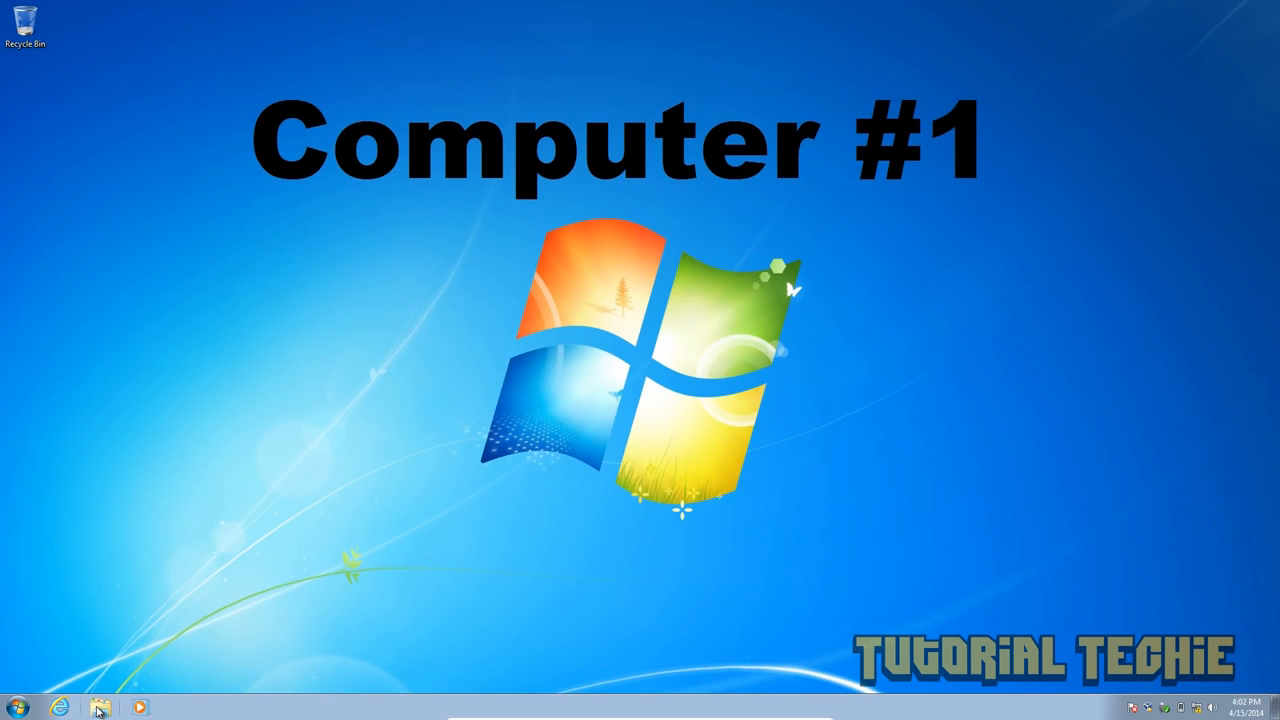
- On Computer #1, open Explorer's Network view listing VBOXSVR, VPC1 and VPC2
click(100, 708)
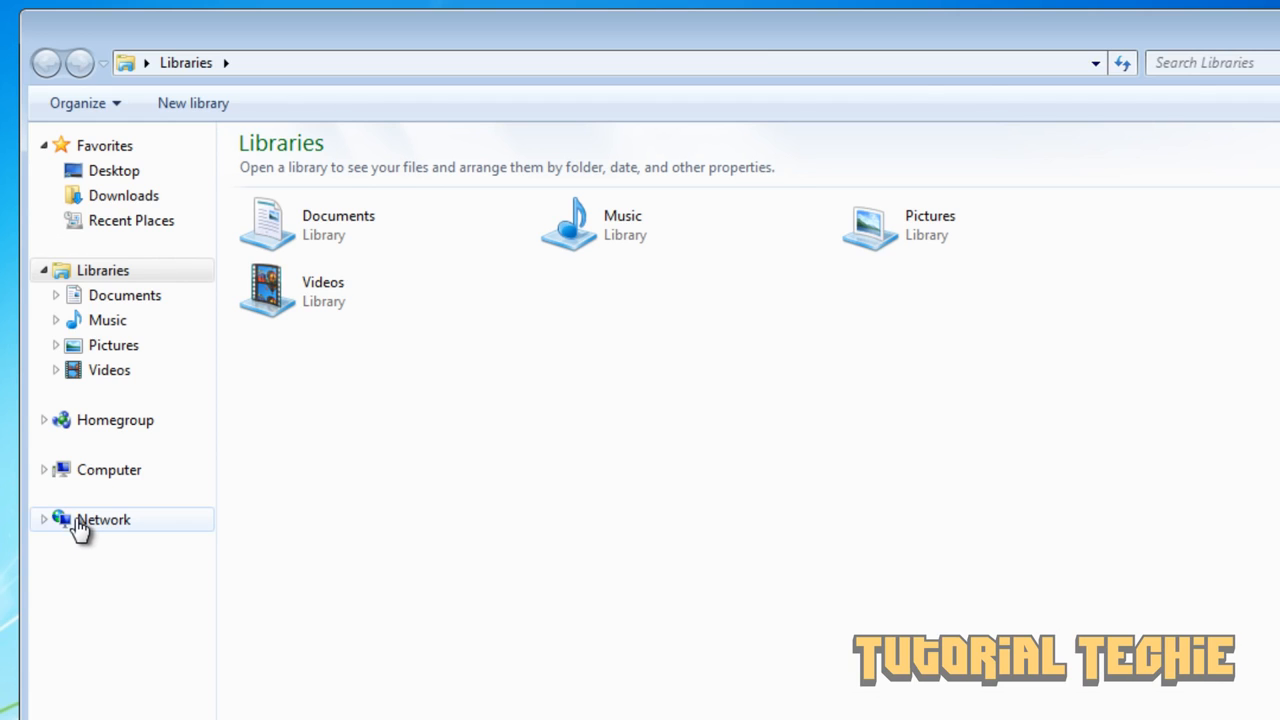
click(80, 522)
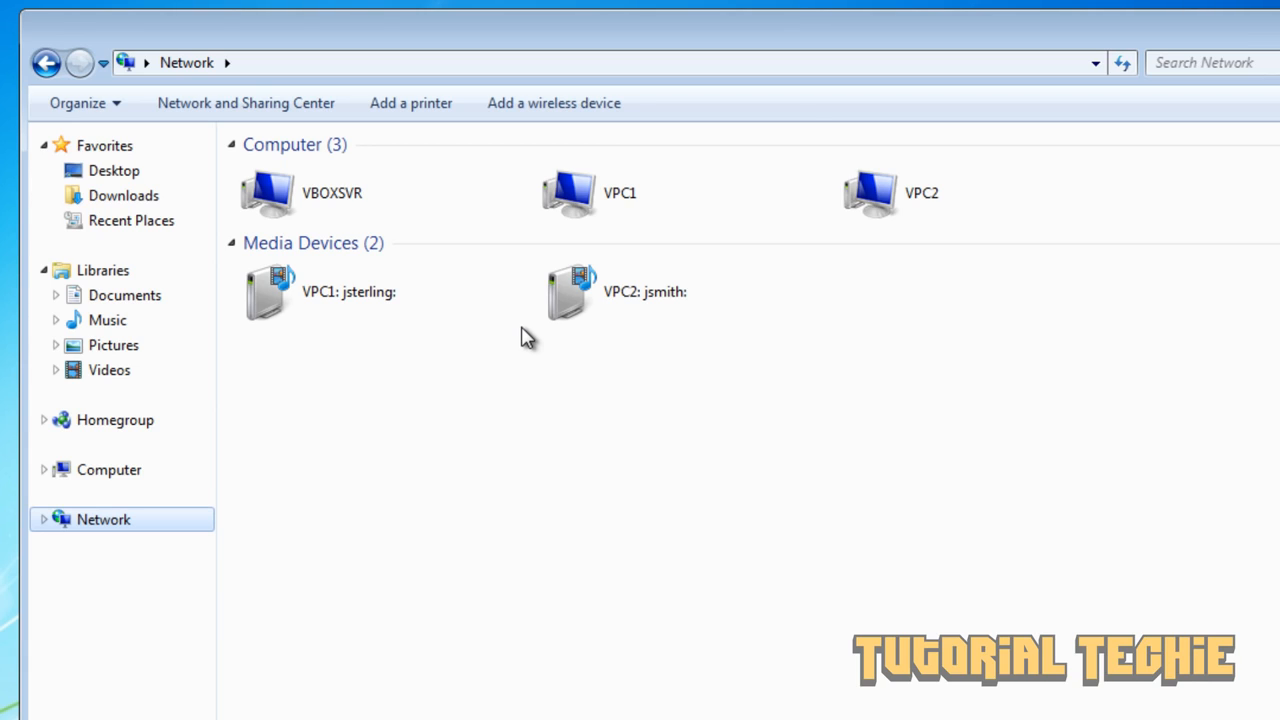
- Browse VPC2's shared Users folder down through the user's folder into My Documents
double_click(928, 205)
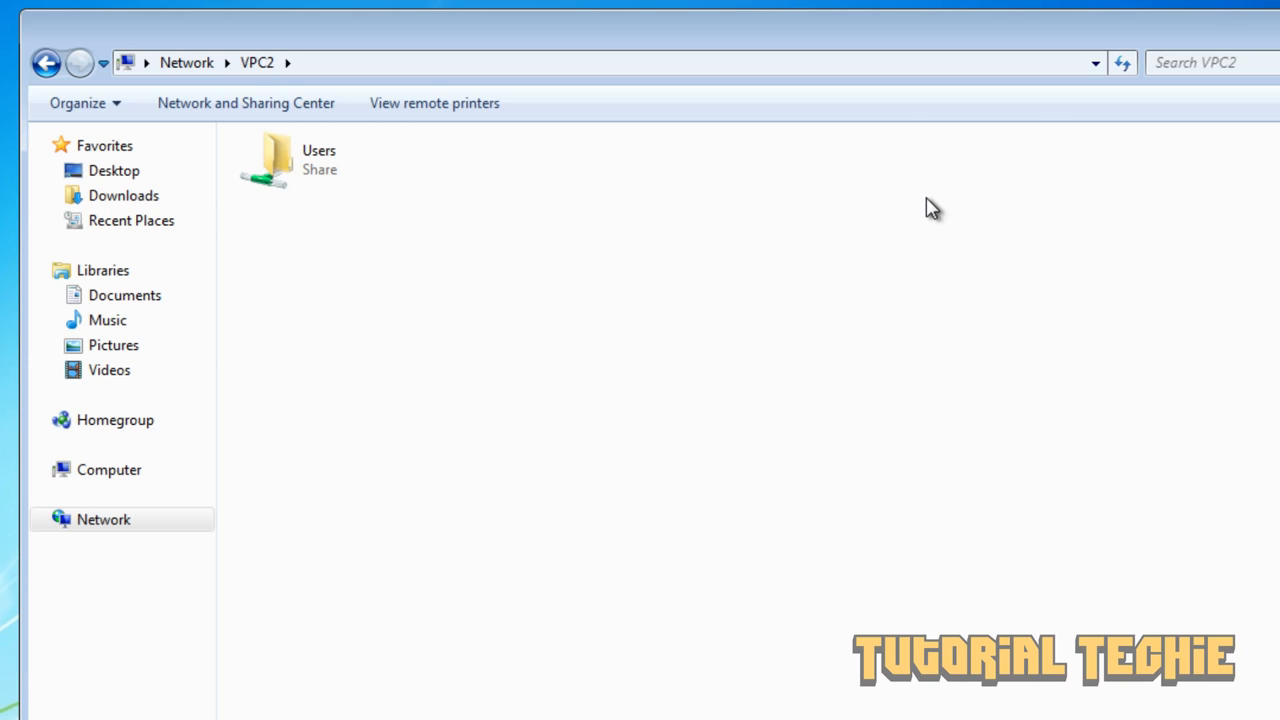
click(333, 168)
double_click(333, 168)
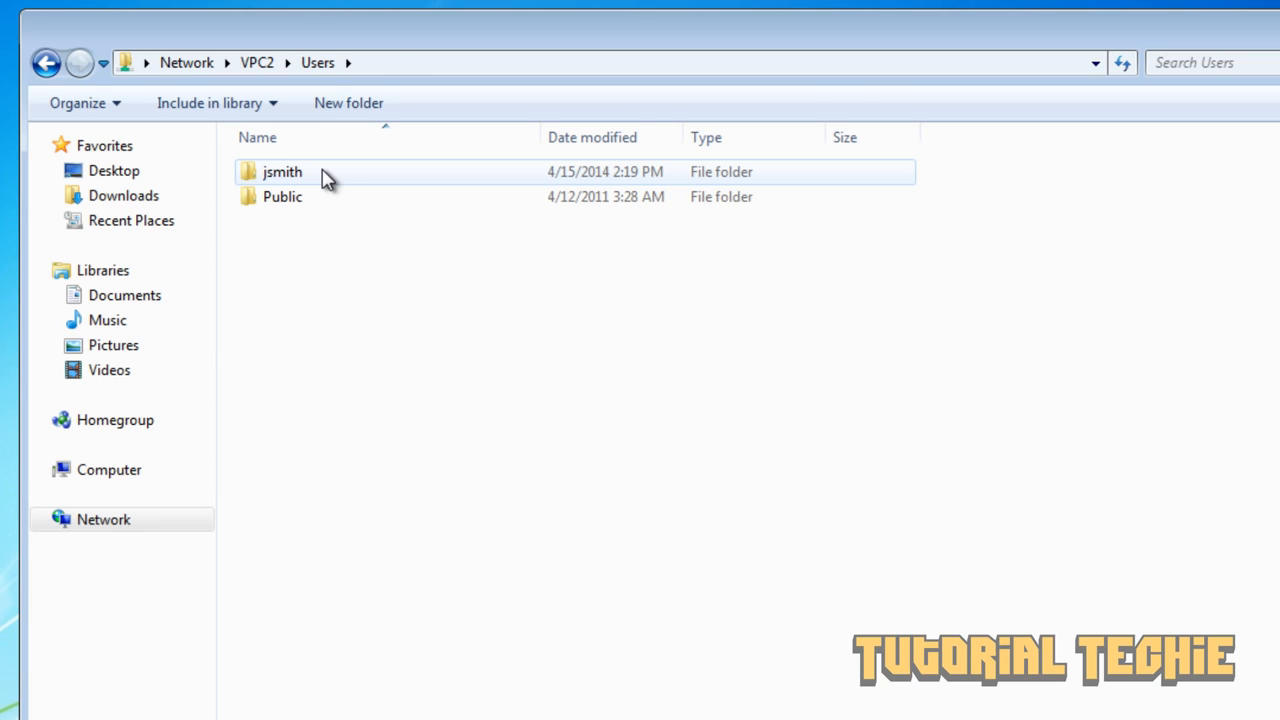
double_click(329, 176)
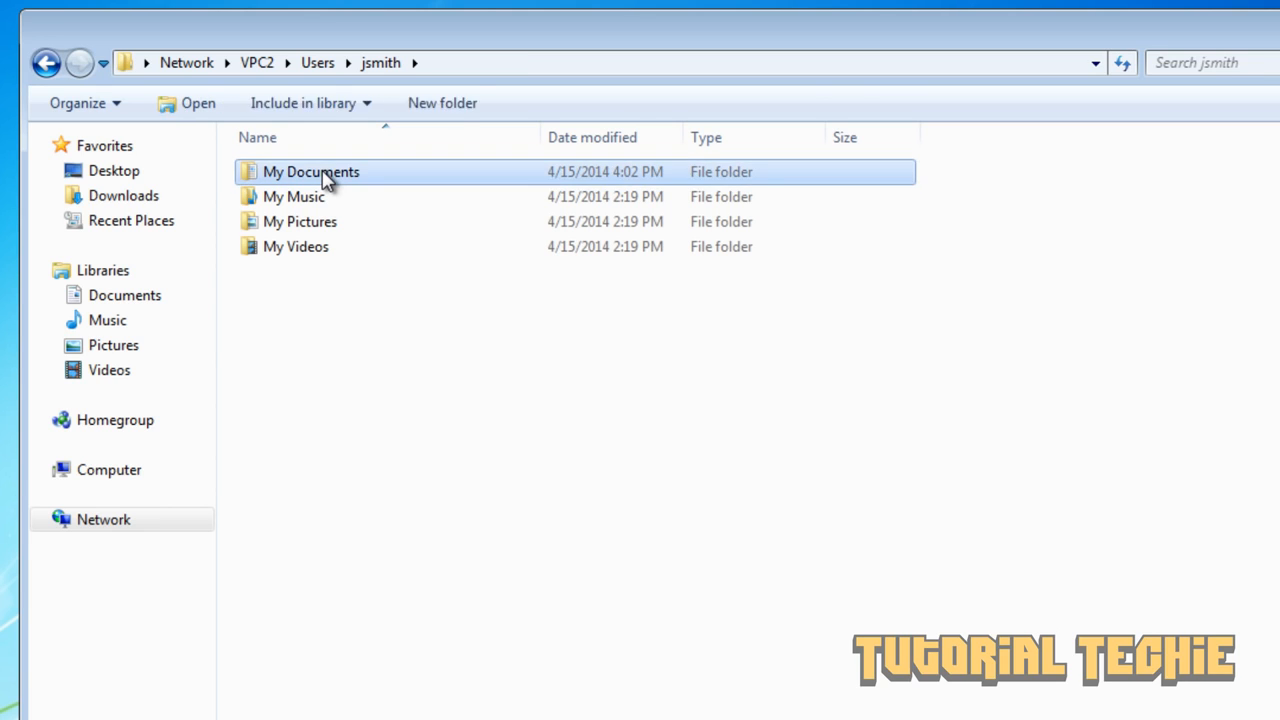
double_click(325, 176)
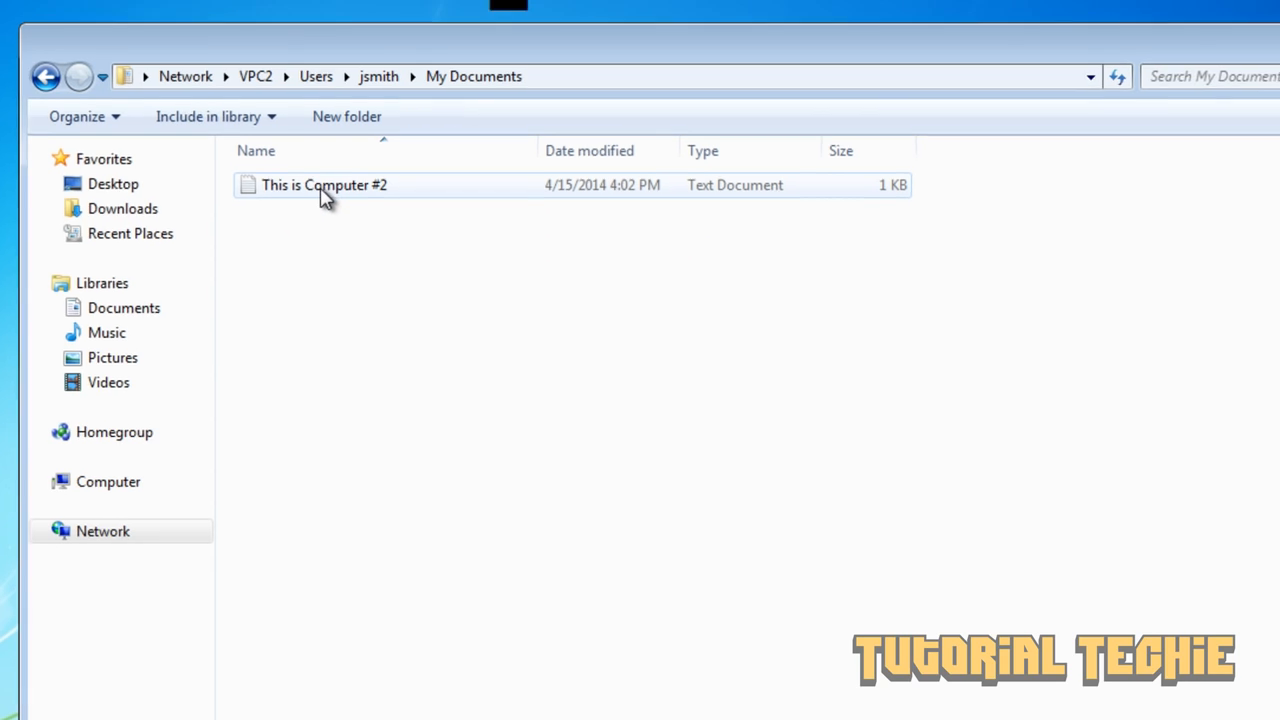